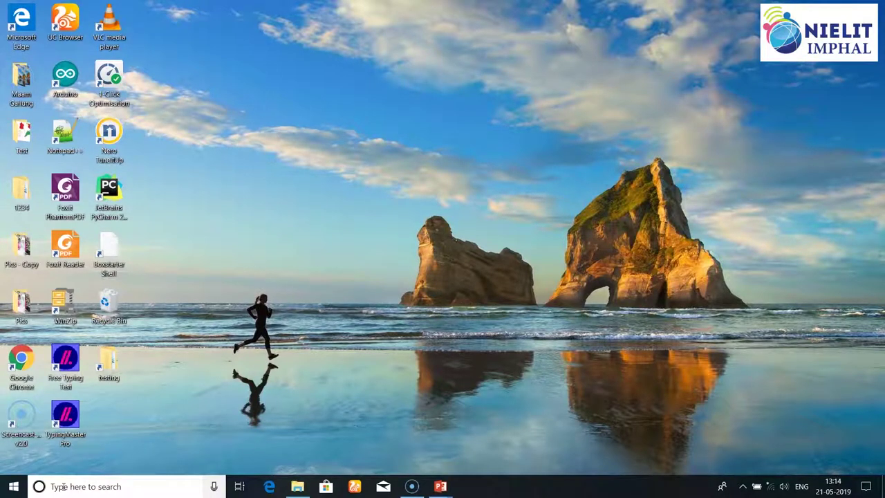
- Launch Notepad from the Windows Accessories group of installed apps and minimise its window
left_click(60, 491)
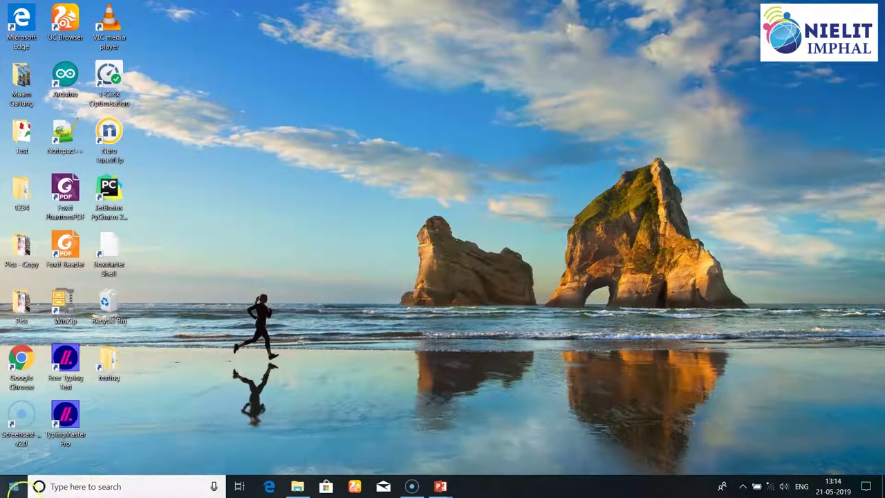
left_click(15, 488)
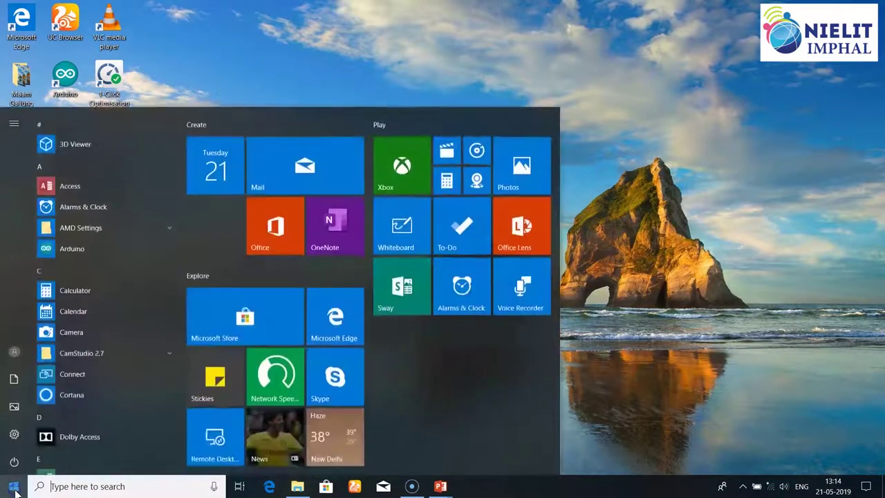
scroll(76, 337, "down", 4)
scroll(98, 335, "down", 10)
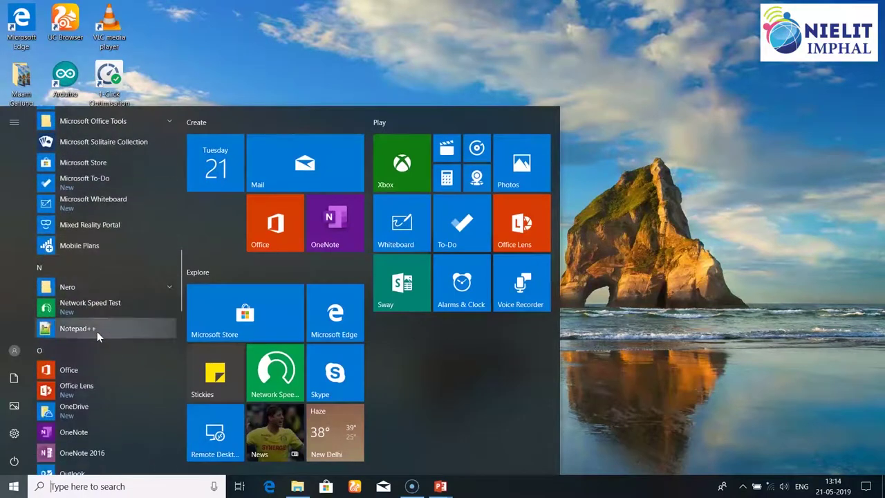
scroll(97, 331, "up", 3)
scroll(97, 332, "down", 3)
scroll(97, 331, "down", 8)
scroll(97, 331, "down", 10)
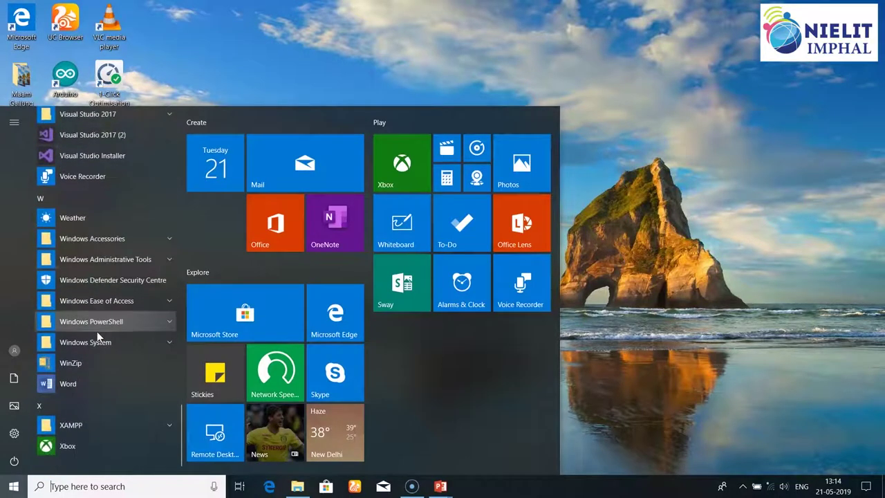
left_click(108, 238)
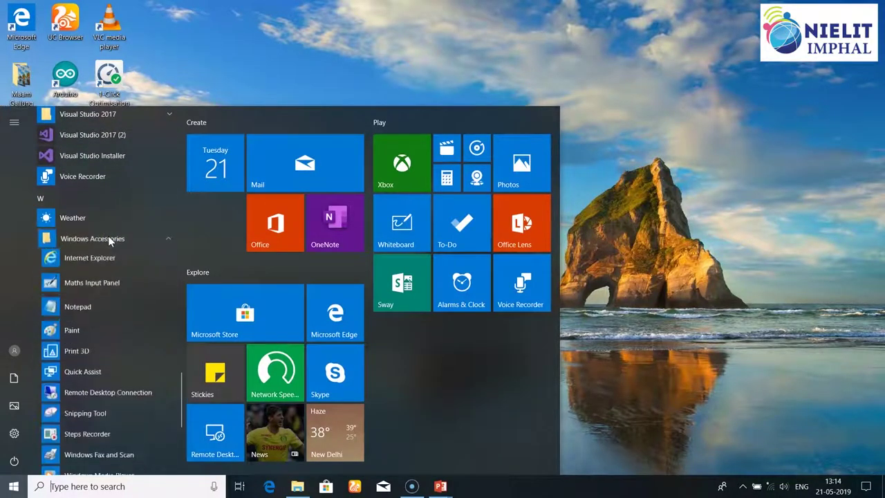
left_click(78, 321)
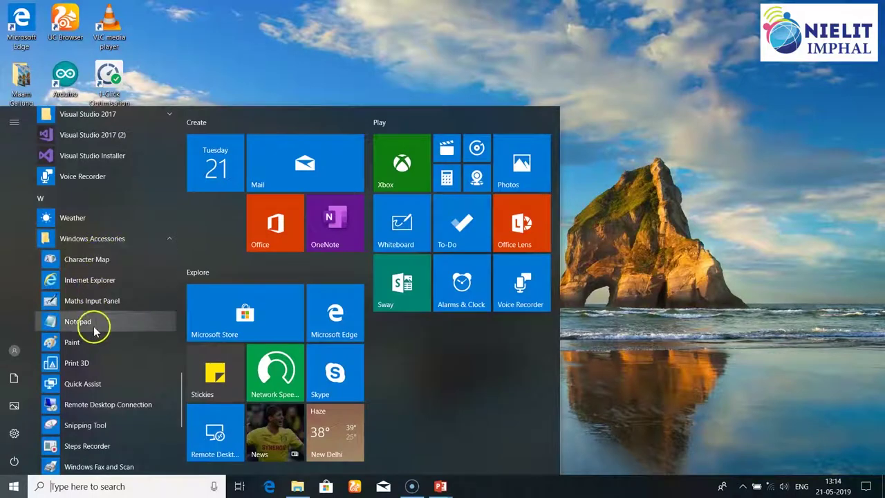
left_click(79, 322)
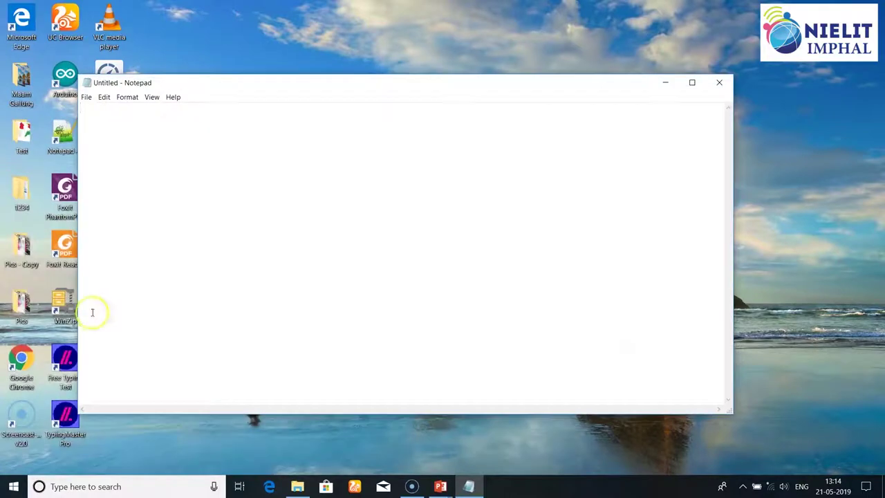
left_click(664, 85)
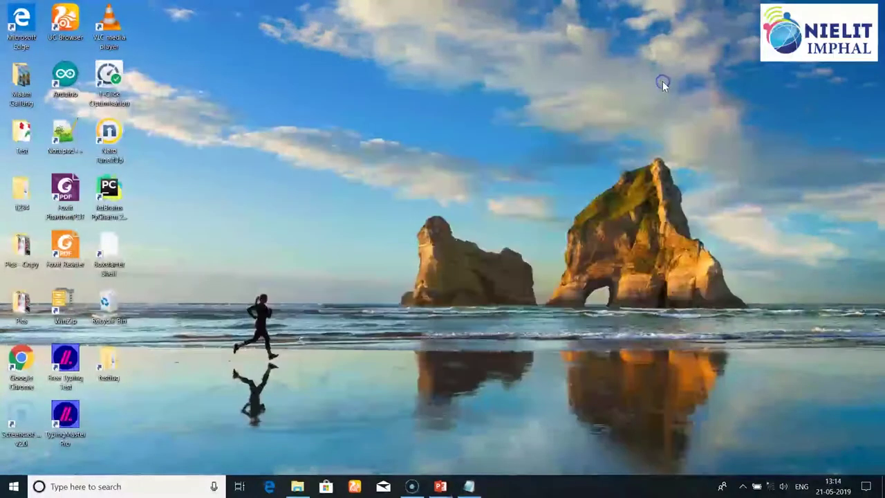
- Search Windows for Notepad and open the app from the best match
left_click(61, 487)
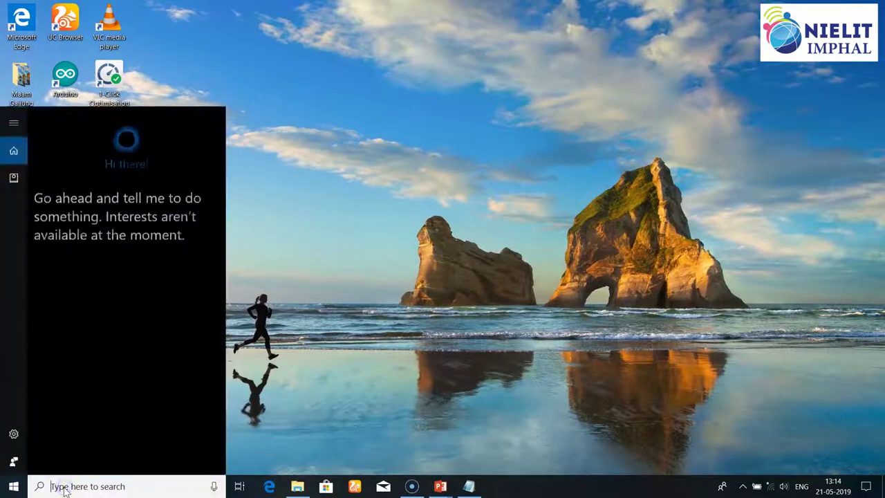
type("not")
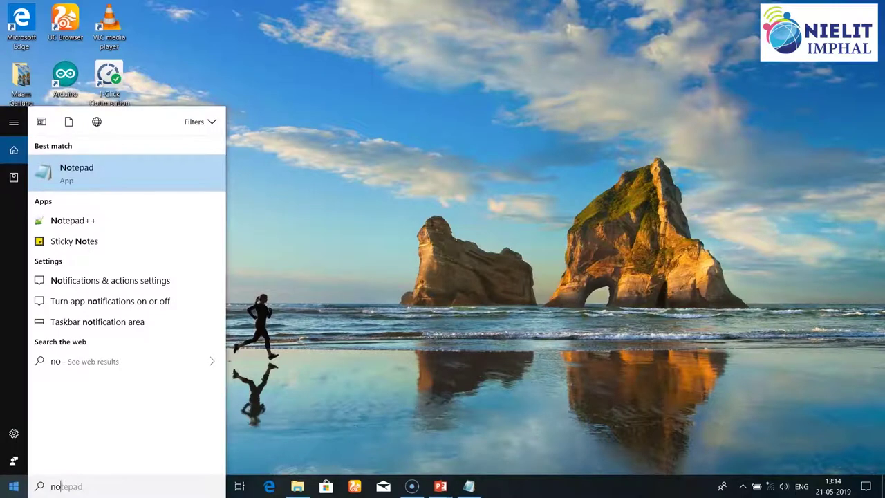
left_click(83, 179)
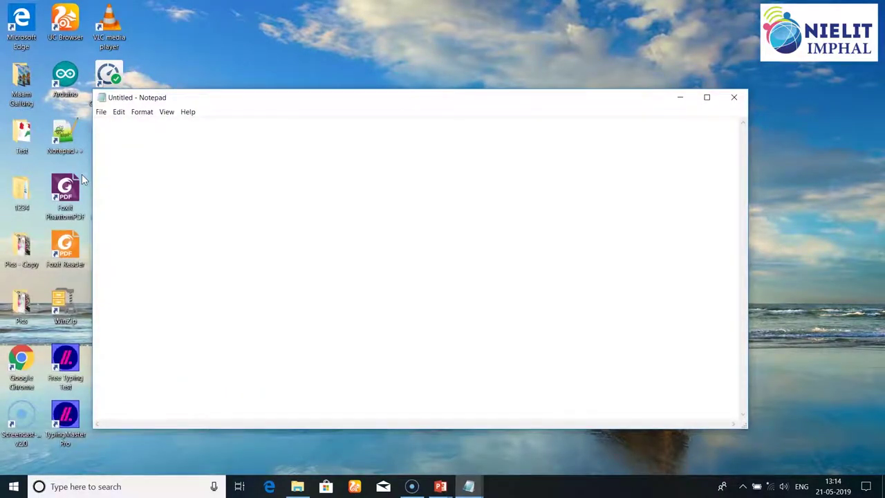
left_click(14, 487)
- Make the Notepad window narrower and taller, and place it clear of the desktop icons
left_click_drag(216, 99, 231, 76)
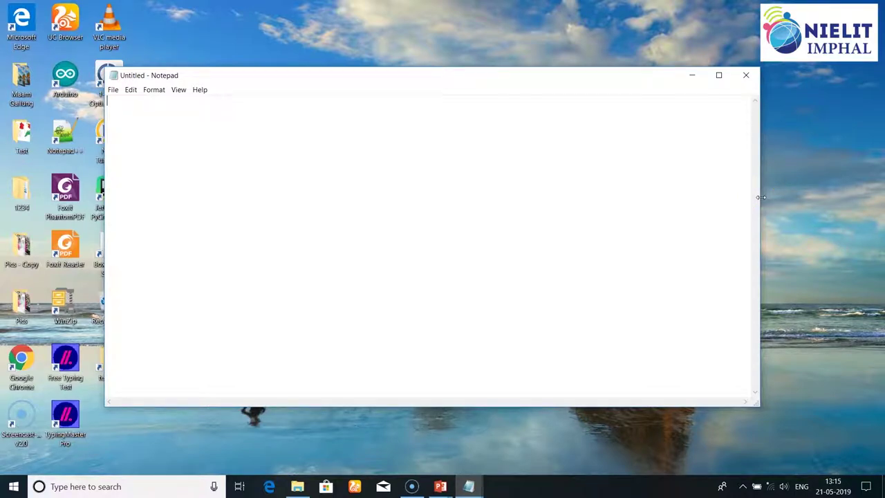
left_click_drag(761, 198, 508, 229)
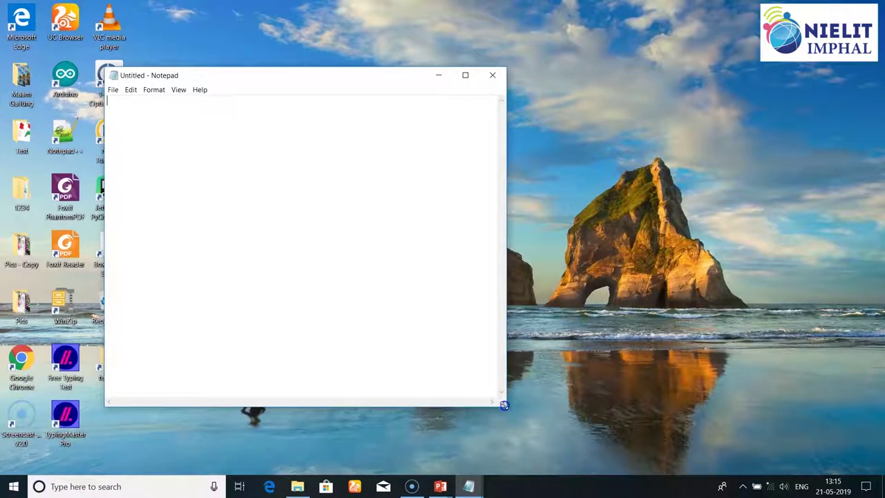
left_click_drag(504, 406, 669, 457)
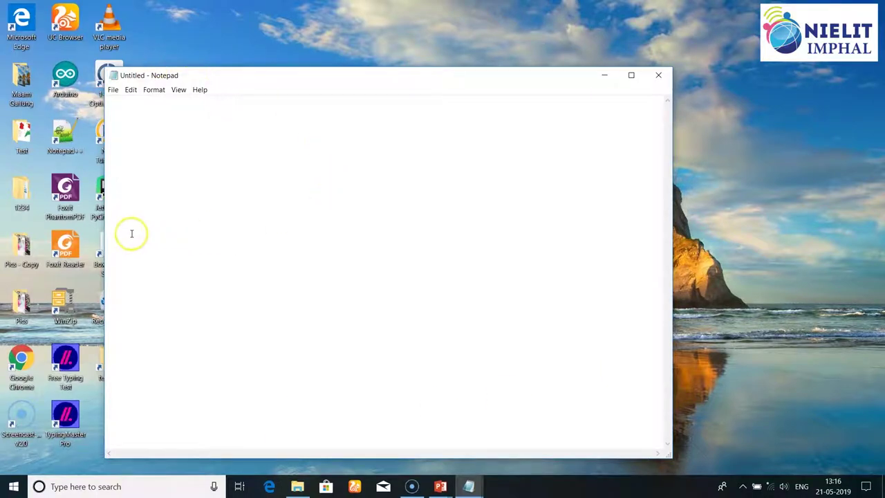
left_click(380, 80)
left_click_drag(380, 80, 497, 38)
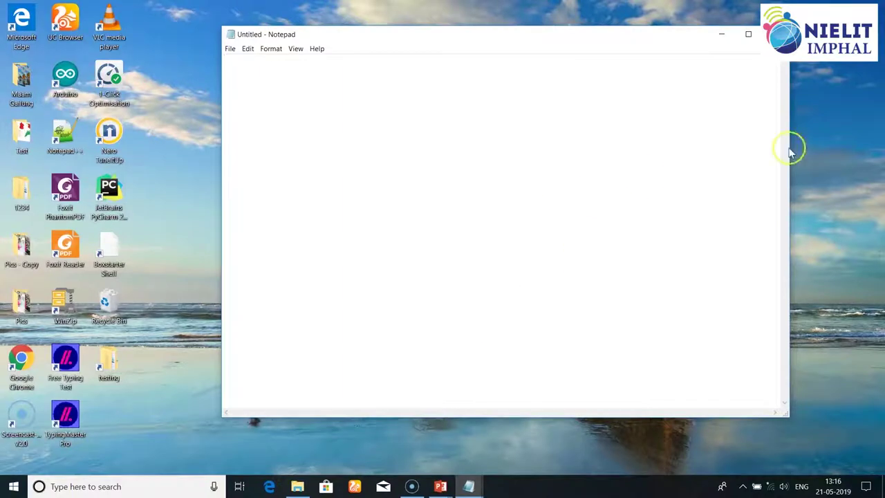
- Maximise the Notepad window and restore it to its previous size
left_click(751, 34)
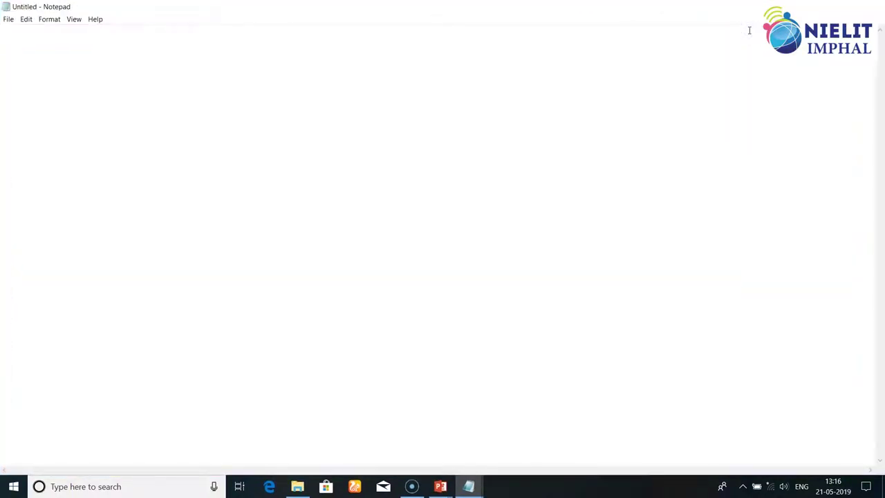
left_click(755, 65)
left_click(37, 336)
left_click(840, 5)
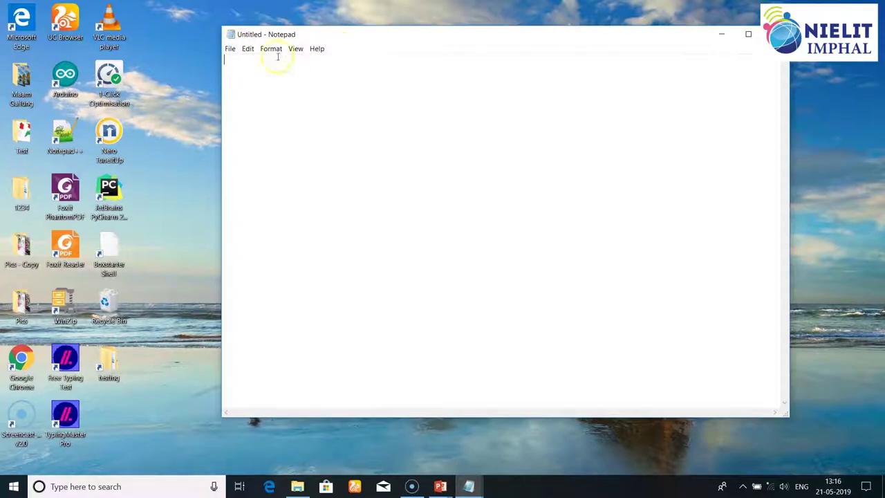
- Examine Notepad's file, editing and help commands without running any of them
left_click(231, 49)
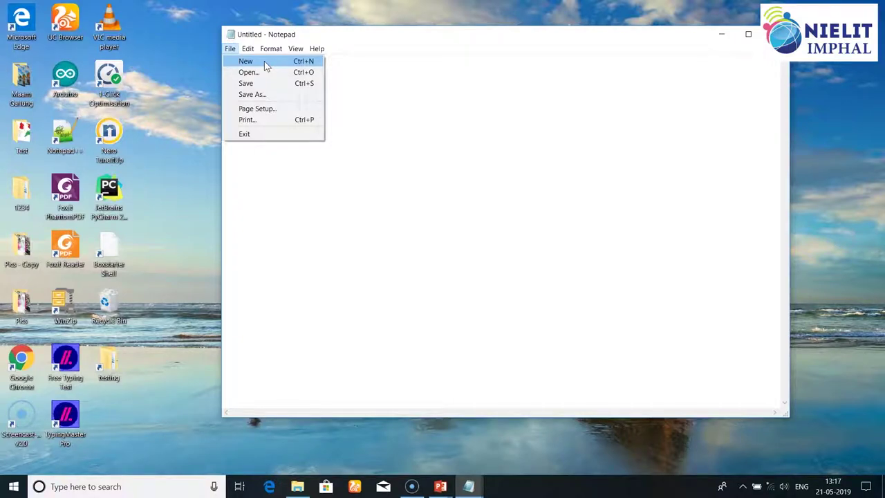
left_click(260, 72)
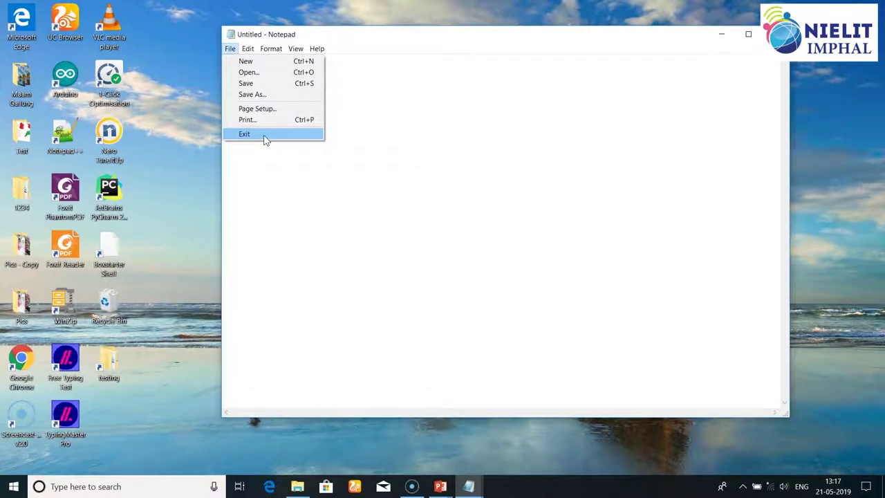
left_click(249, 49)
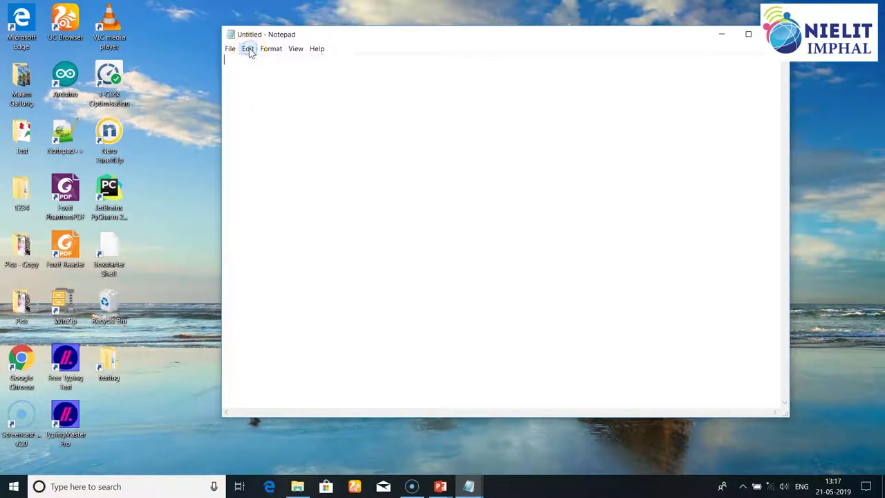
left_click(249, 50)
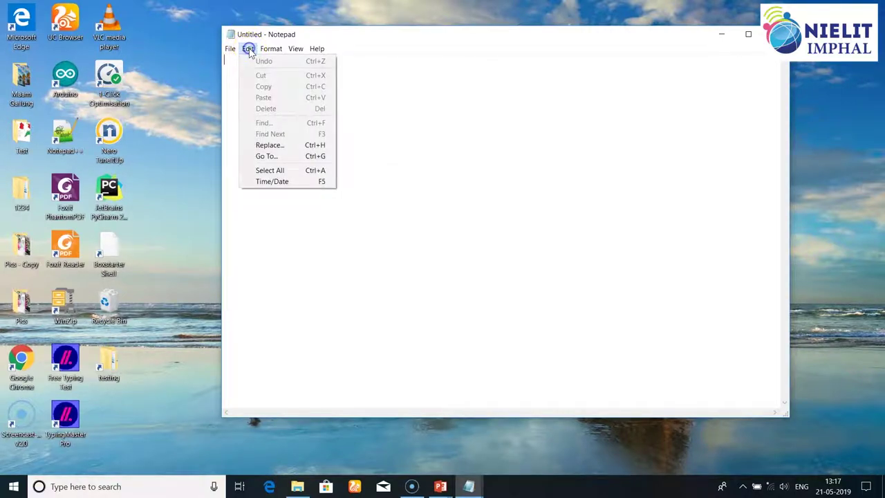
left_click(288, 79)
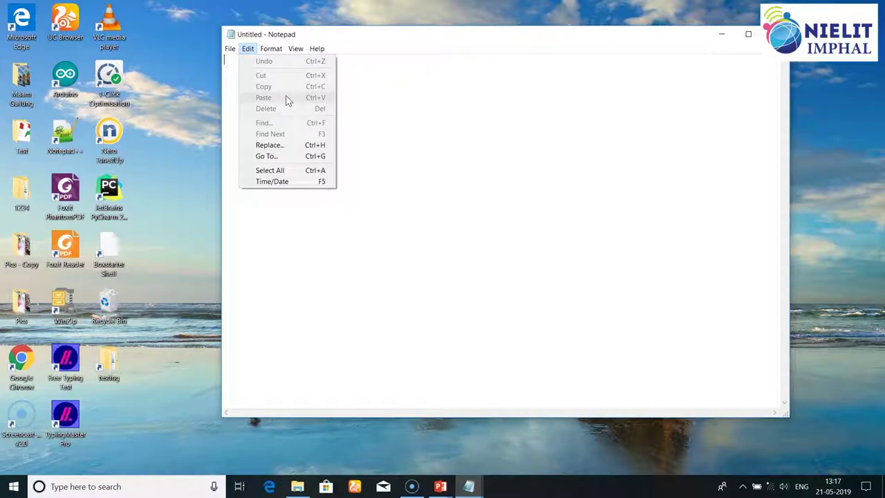
left_click(288, 104)
left_click(283, 125)
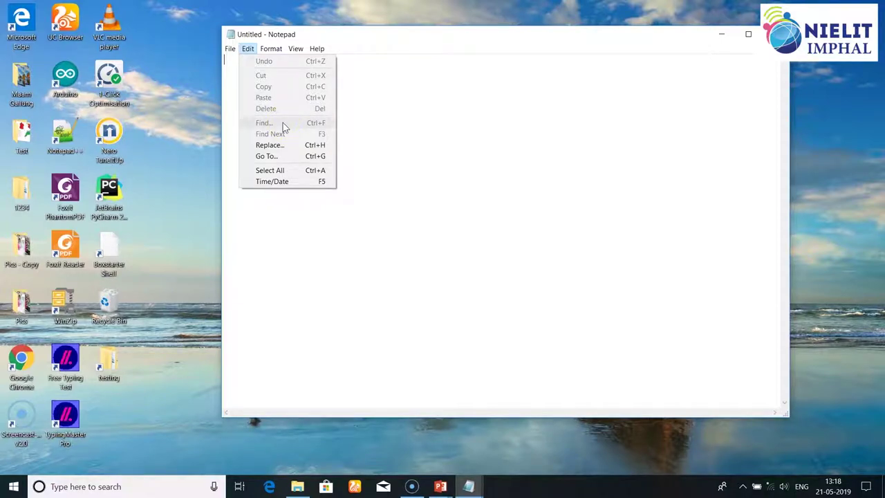
left_click(277, 136)
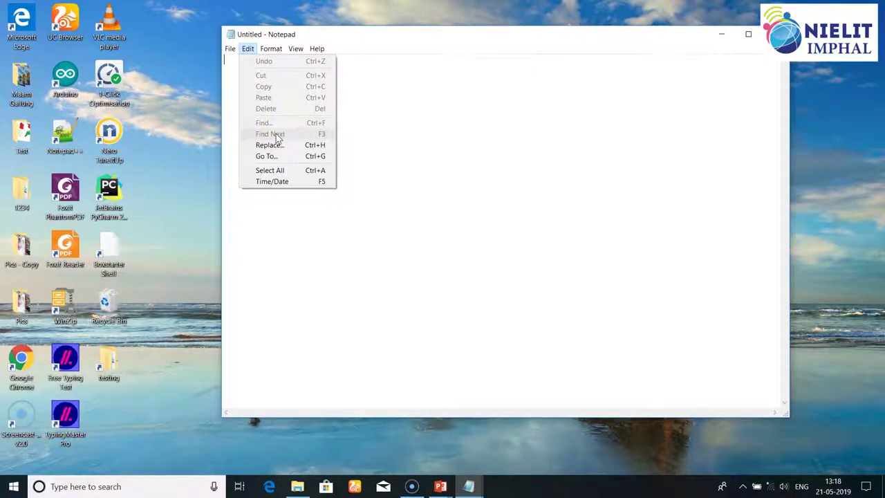
left_click(278, 147)
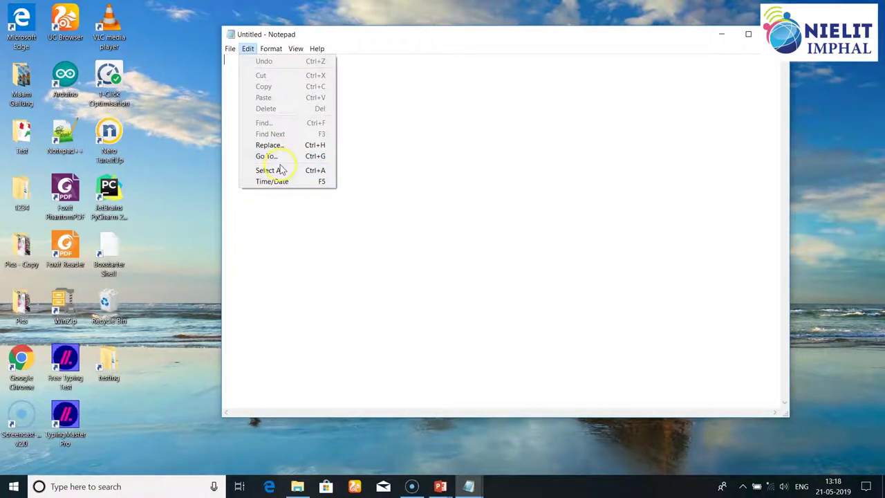
mouse_move(294, 50)
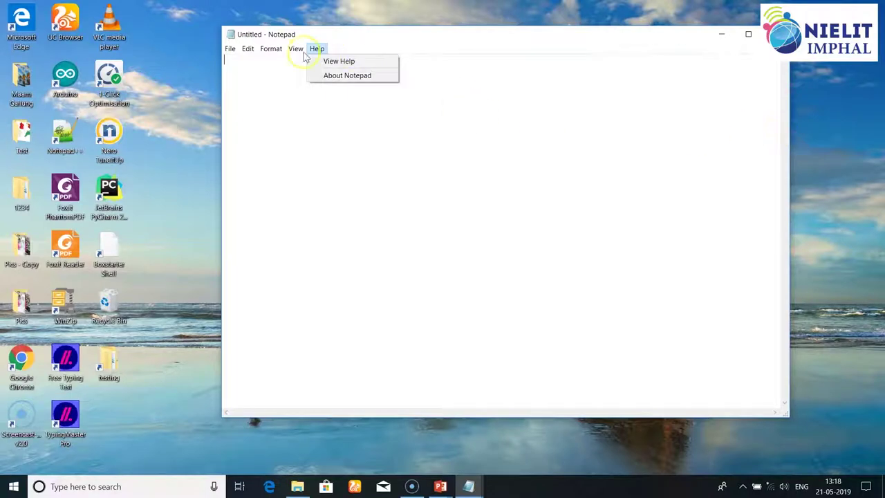
left_click(431, 169)
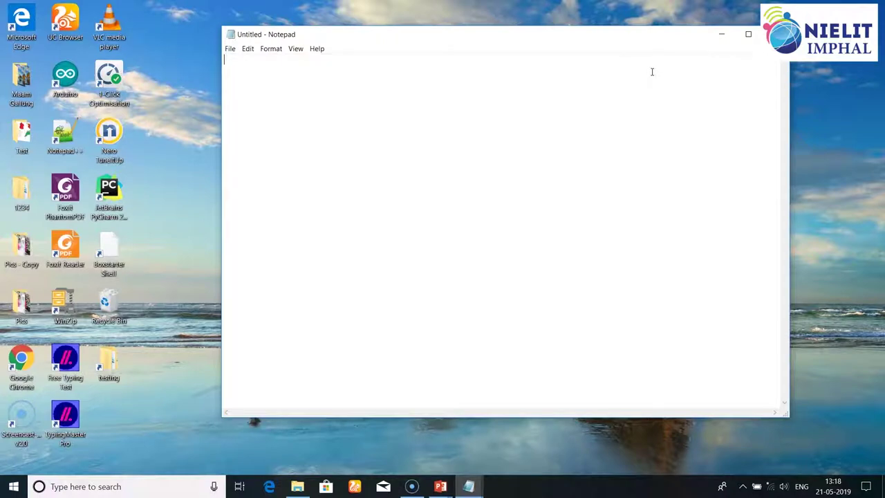
- Write two lines in the blank document: "this is my simple file." and "I used to play my video game."
type("this is my simple file.")
key("Return")
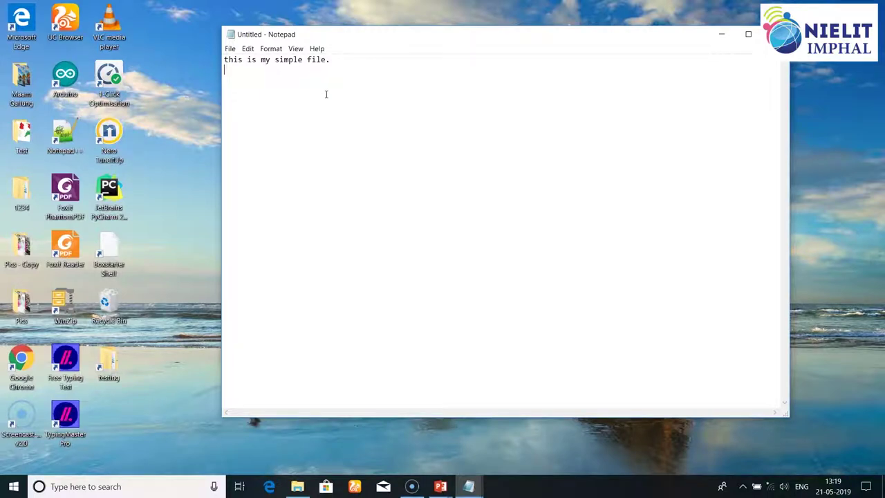
type("I used to play my video")
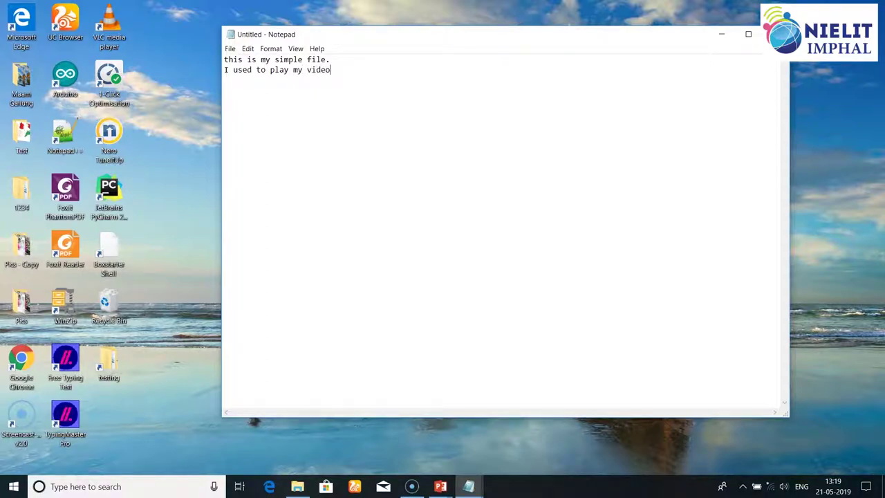
type(" game.")
- Select both lines of text and clear the selection, then select the single words "simple" and "game." in turn
left_click(225, 60)
left_click_drag(224, 59, 366, 77)
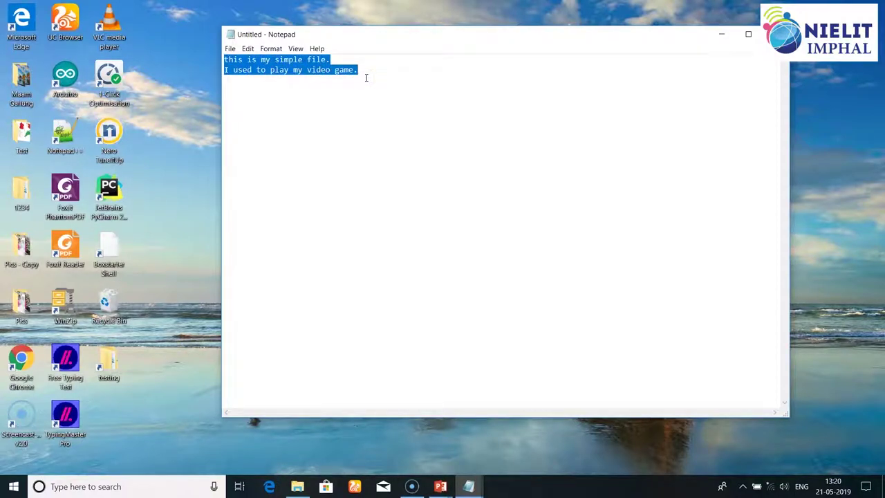
left_click(307, 99)
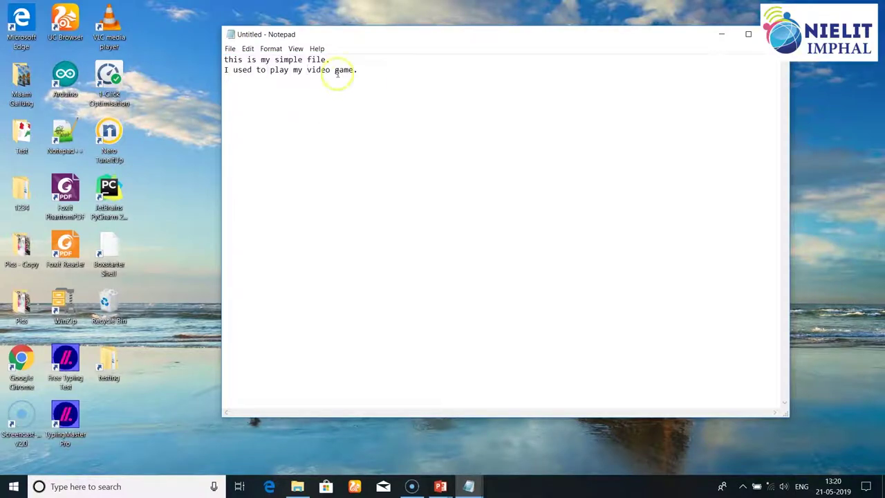
double_click(288, 60)
double_click(341, 70)
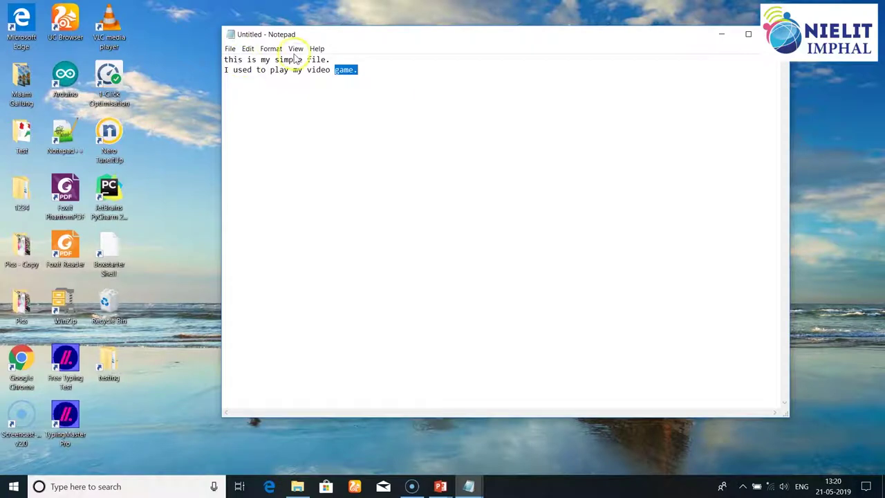
- Select "this is my simple file" character by character from the start of the first line, excluding the full stop
left_click(224, 60)
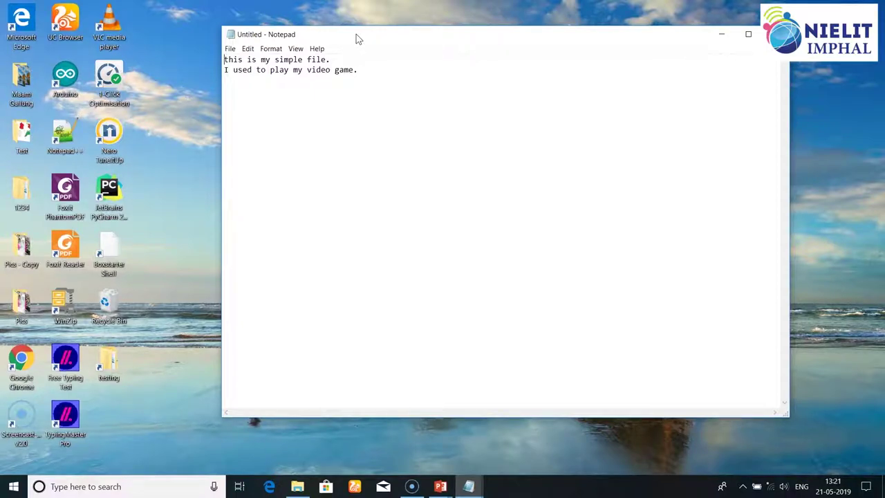
key("shift+Right")
key("shift+Right")
key("shift+Right")
key("shift+Right")
key("shift+Right")
key("shift+Right")
key("shift+Right")
key("shift+Right")
key("shift+Right")
key("shift+Right")
key("shift+Right")
key("shift+Right")
key("shift+Right")
key("shift+Right")
key("shift+Right")
key("shift+Right")
key("shift+Right")
key("shift+Right")
key("shift+Right")
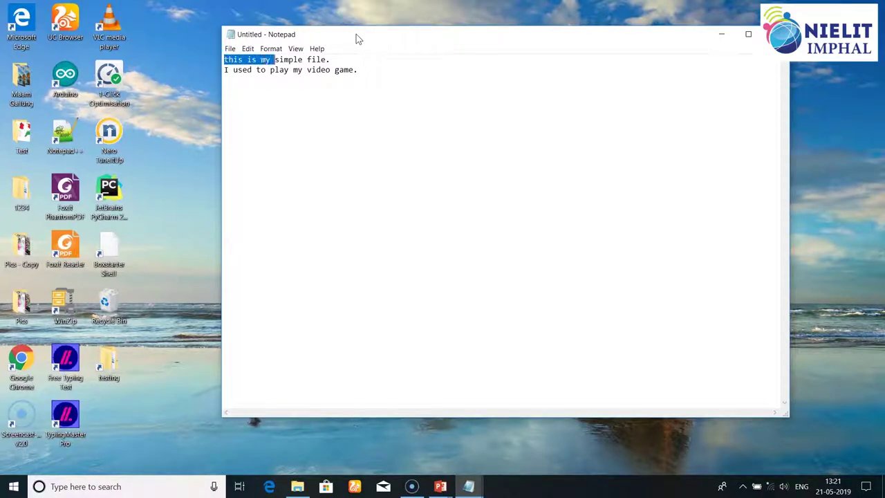
key("shift+Right")
key("shift+Right")
key("shift+Right")
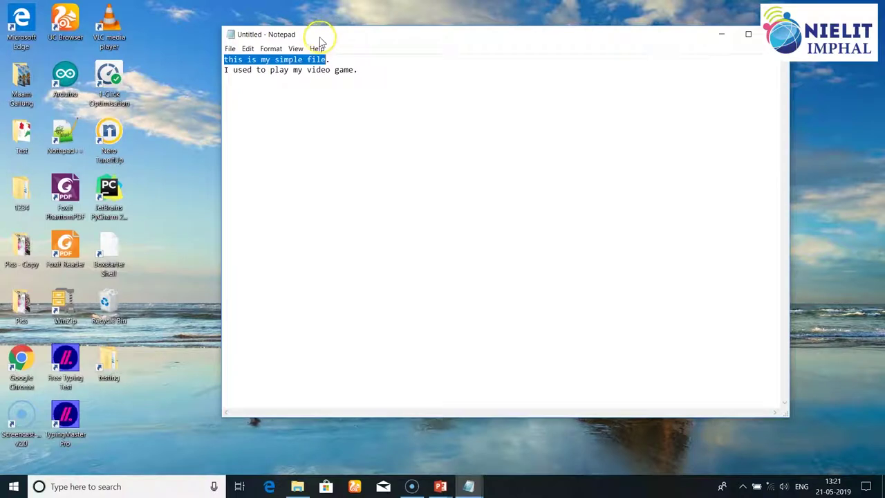
- Copy the selected text "this is my simple file", then copy the same selection a second time
left_click(249, 50)
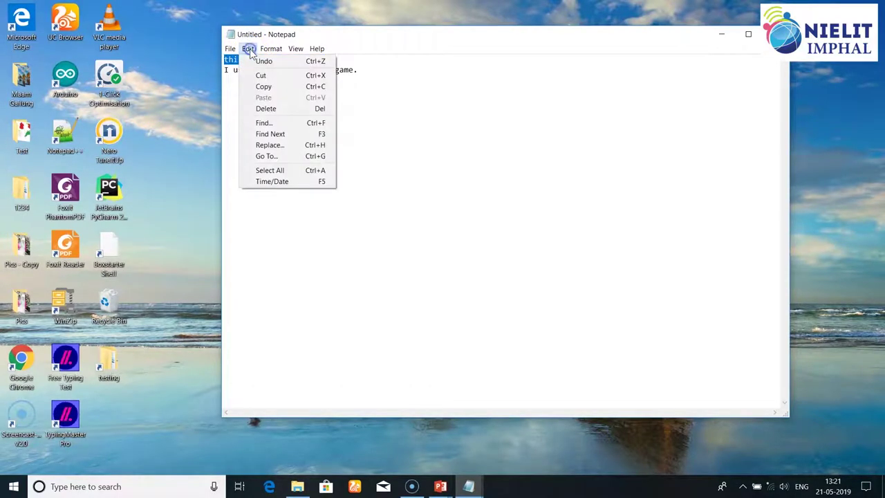
left_click(267, 88)
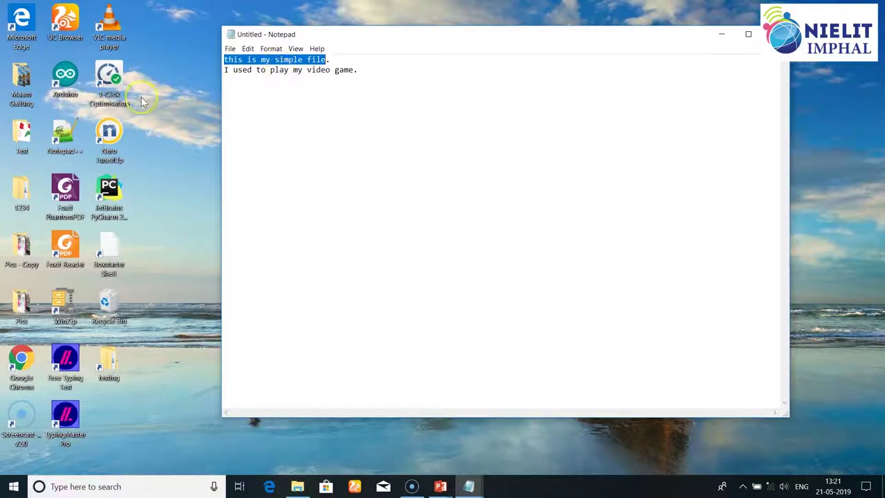
right_click(274, 60)
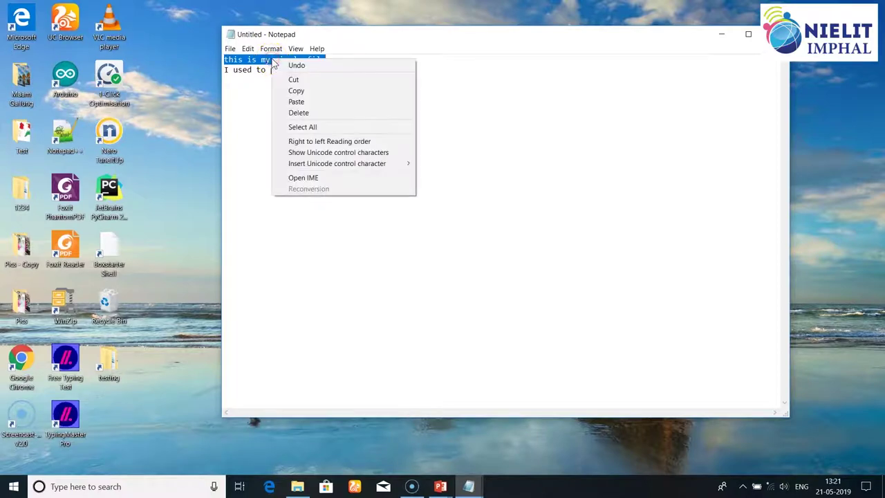
left_click(298, 91)
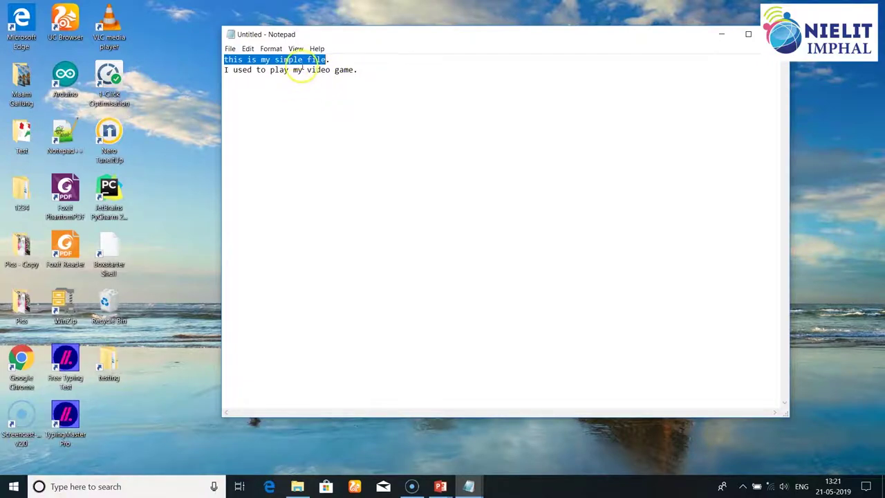
- Paste the copied text three times in a row at the end of the second line, after "game."
left_click(367, 71)
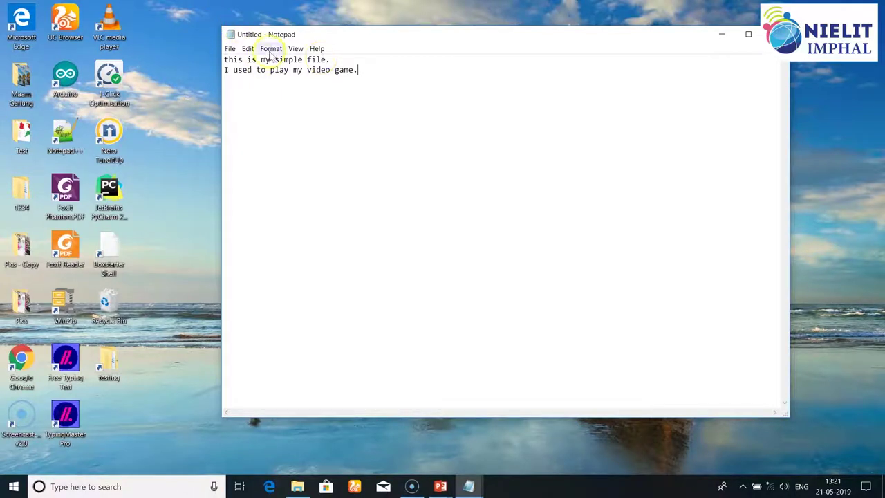
left_click(247, 50)
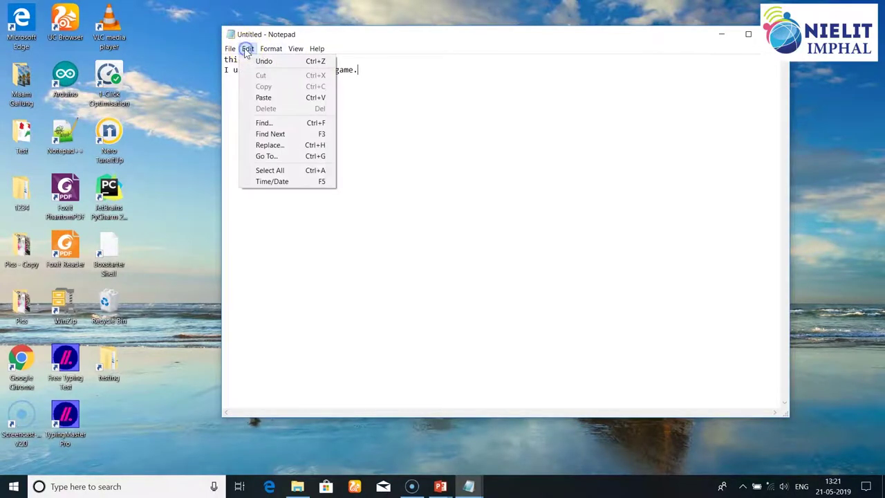
left_click(263, 97)
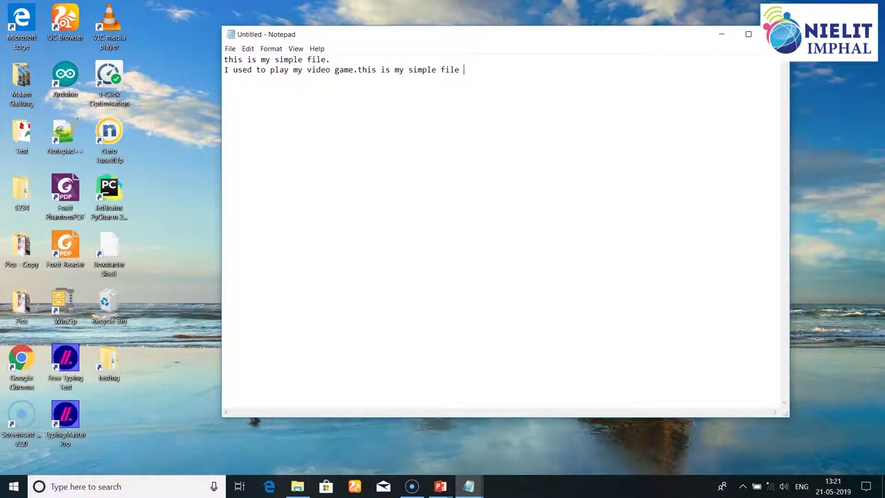
key("ctrl+v")
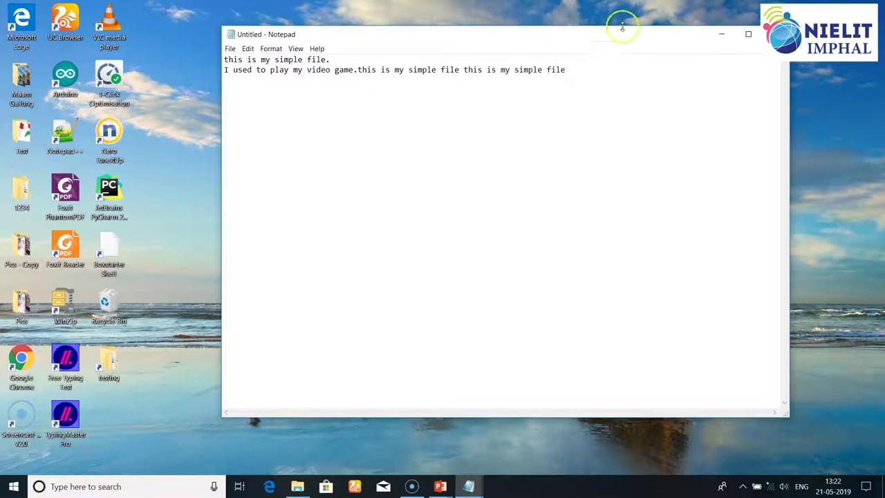
right_click(570, 70)
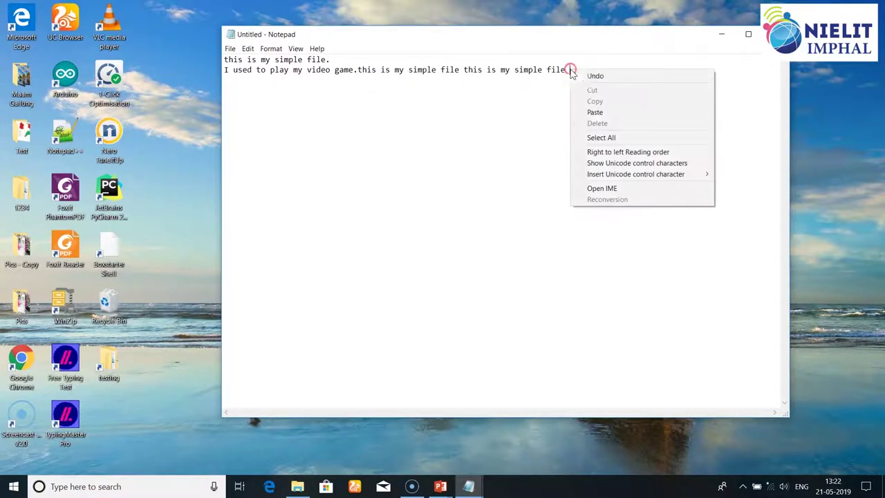
left_click(609, 112)
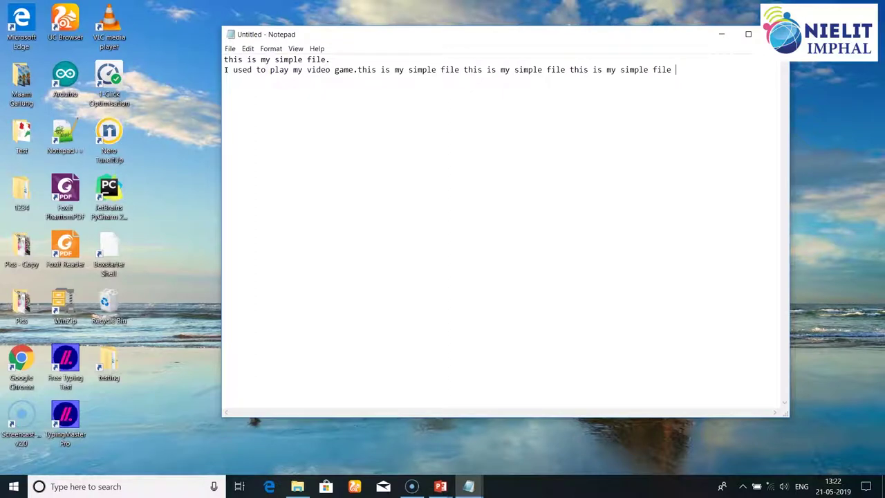
- Paste the copied text five more times to extend the second line beyond the window width
key("ctrl+v")
key("ctrl+v")
key("ctrl+v")
key("ctrl+v")
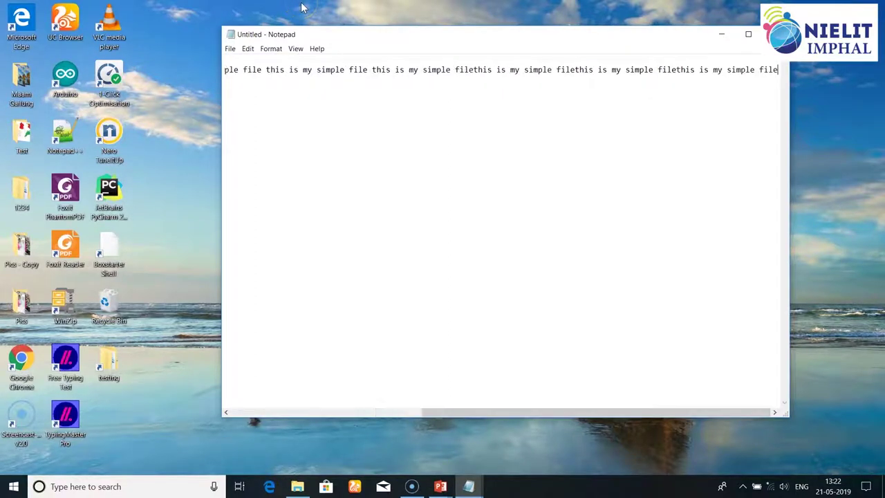
key("ctrl+v")
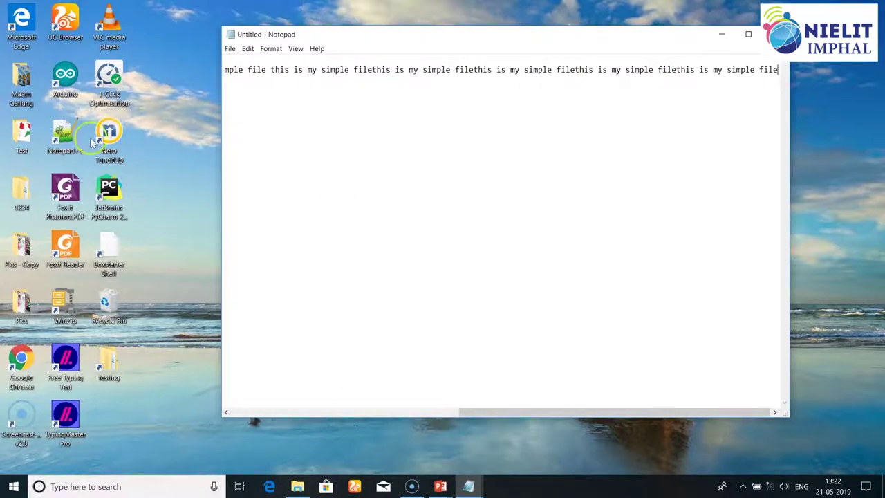
- Turn on Word Wrap for the document and place the cursor at the start of the first line
left_click(348, 189)
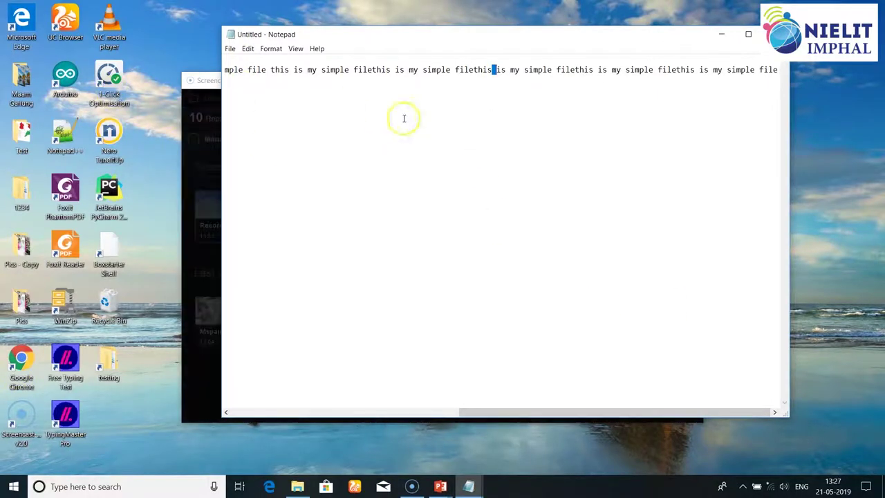
left_click(271, 52)
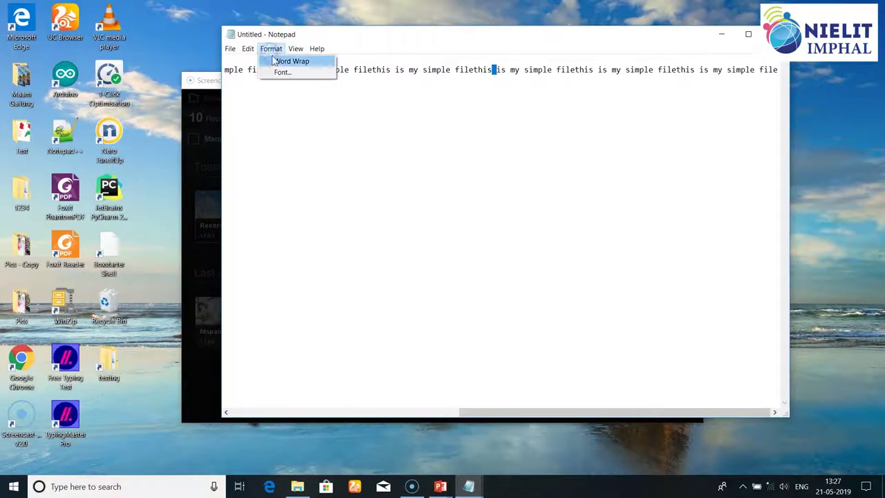
left_click(281, 63)
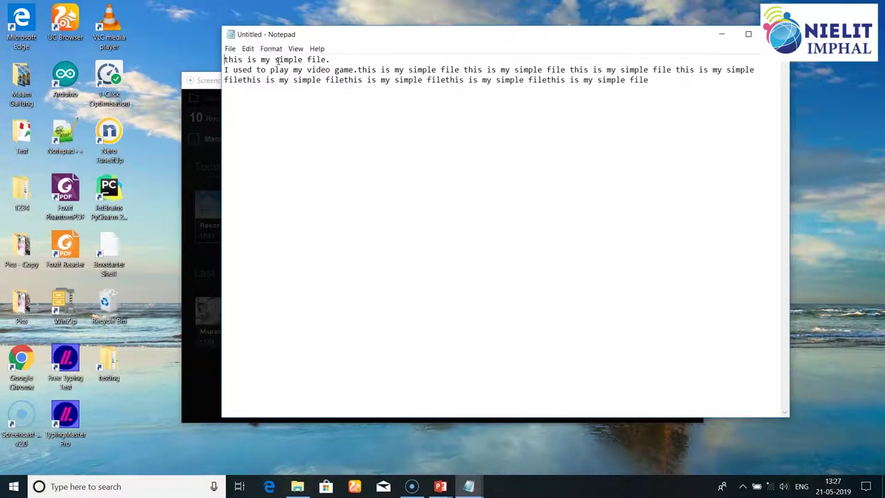
left_click(288, 90)
left_click(223, 59)
- Set the document font to Lucida Sans with the Demibold Roman style at size 14
left_click(269, 53)
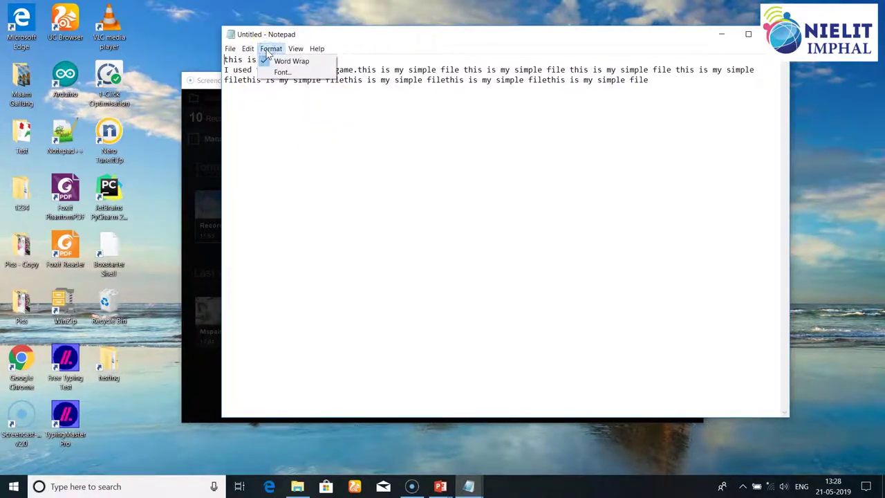
left_click(281, 72)
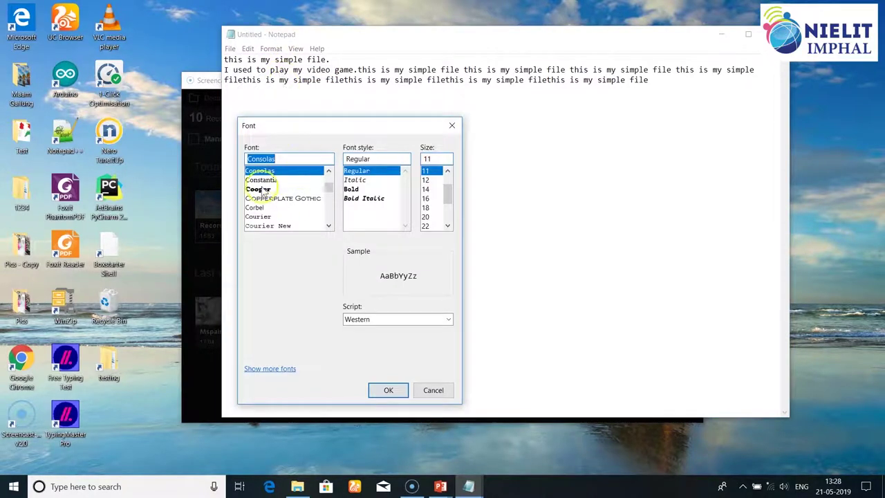
left_click(244, 170)
left_click(331, 187)
left_click_drag(332, 191, 331, 195)
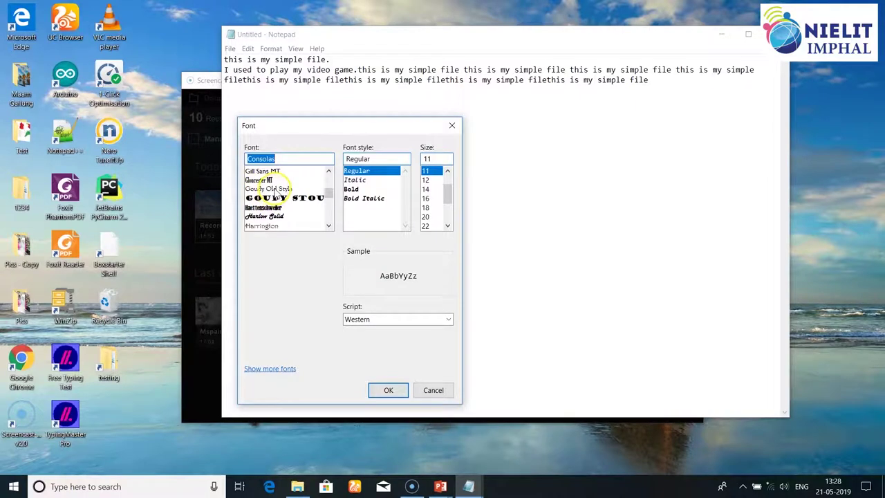
left_click_drag(329, 196, 329, 201)
left_click(275, 190)
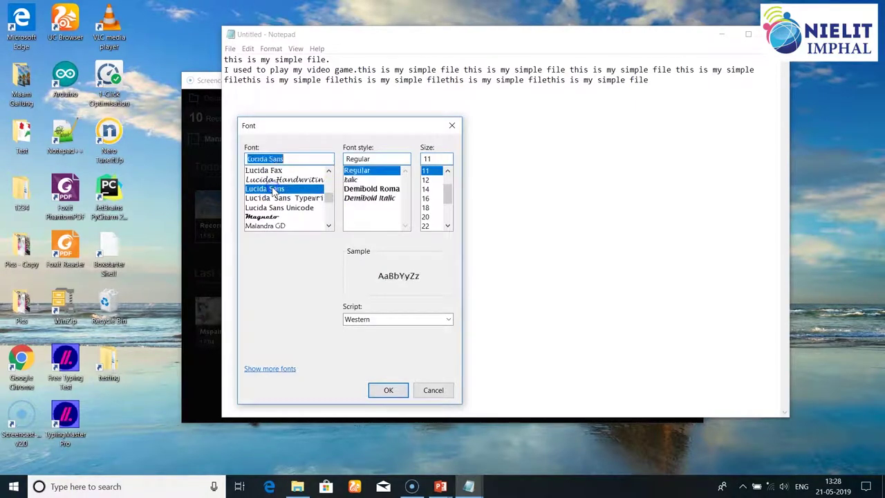
left_click(276, 191)
left_click(354, 180)
left_click(354, 180)
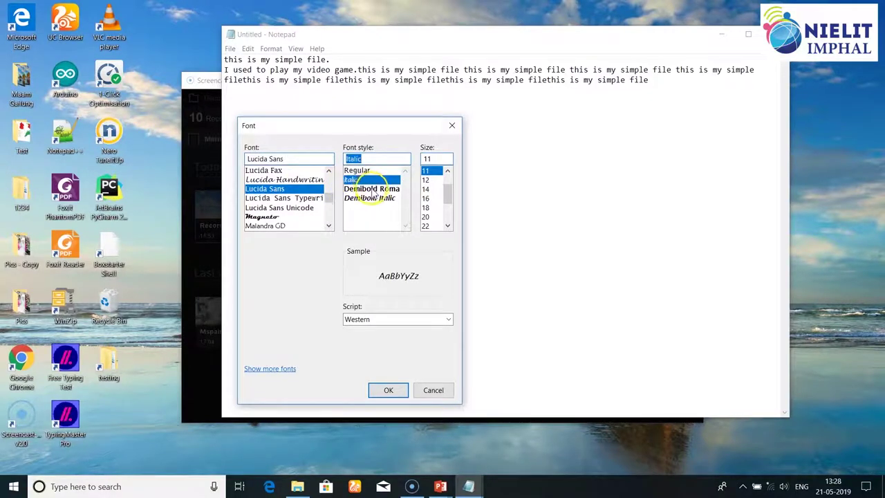
left_click(371, 189)
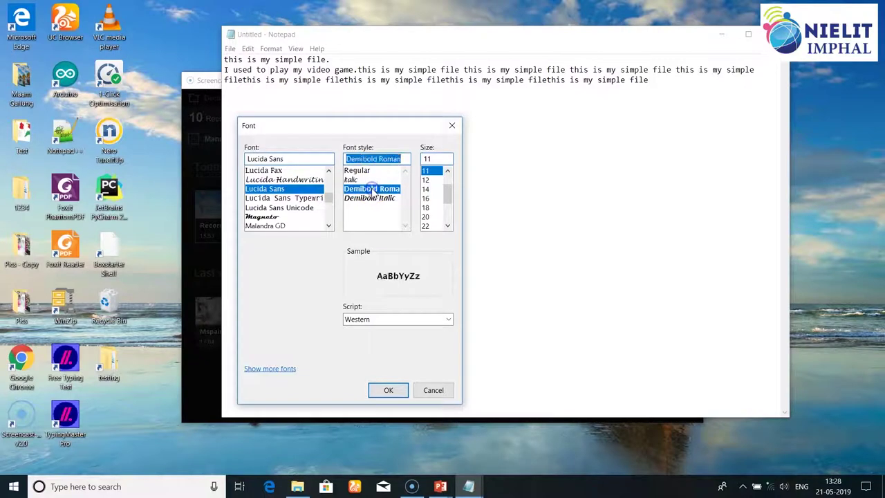
left_click(426, 189)
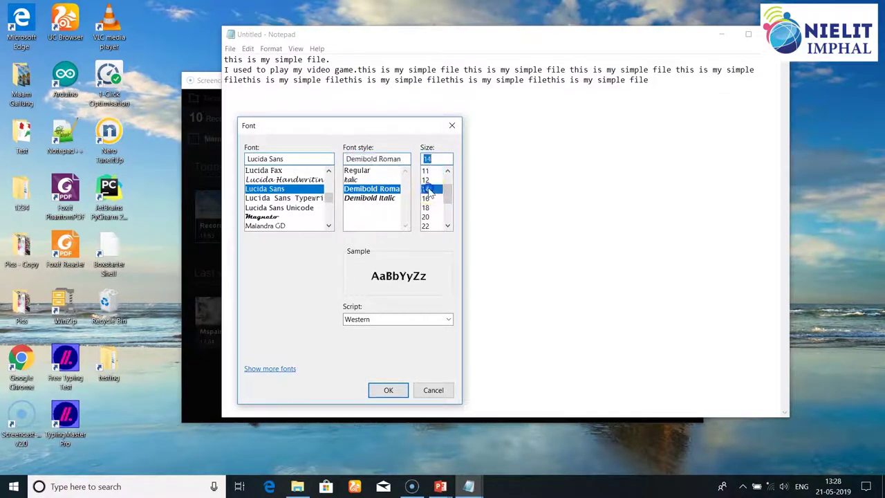
left_click(388, 391)
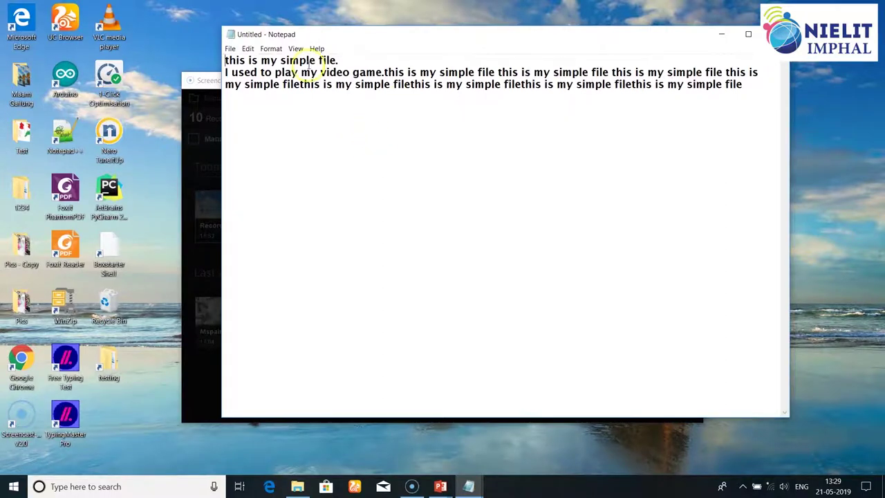
- Change the document font to Arial with the Bold style at size 16
left_click(271, 50)
left_click(287, 73)
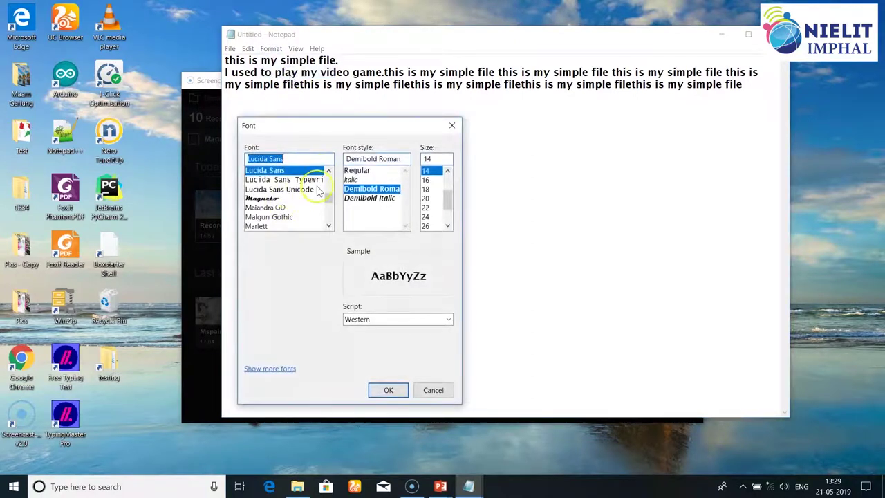
left_click_drag(327, 197, 328, 181)
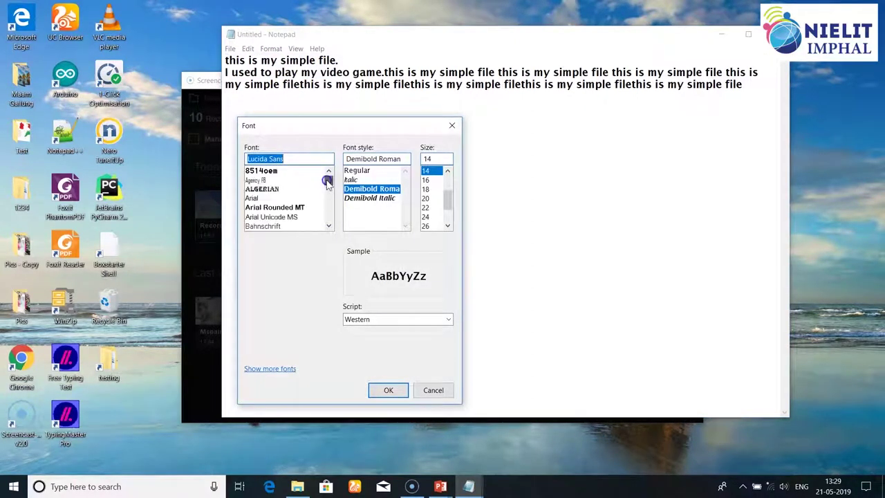
left_click(254, 199)
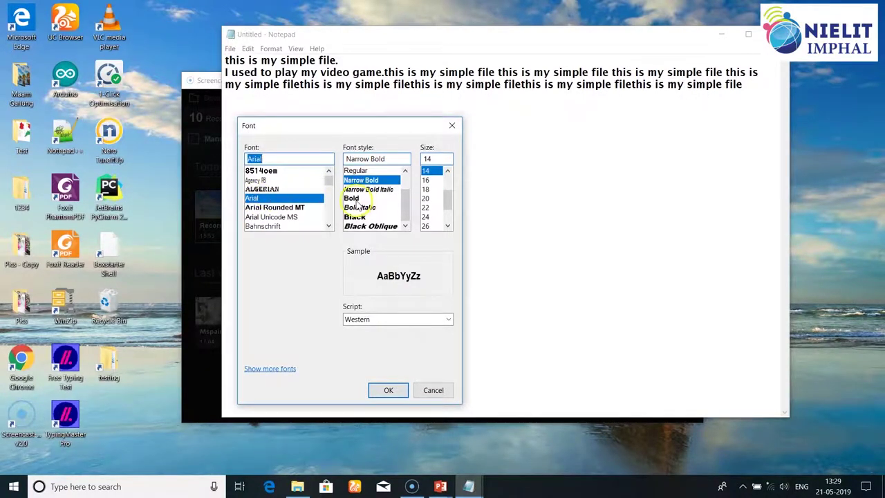
left_click(353, 199)
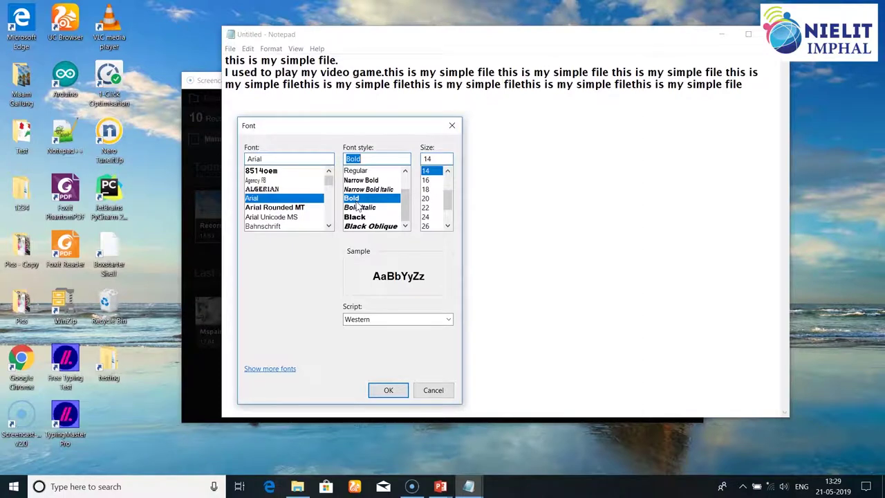
left_click(427, 180)
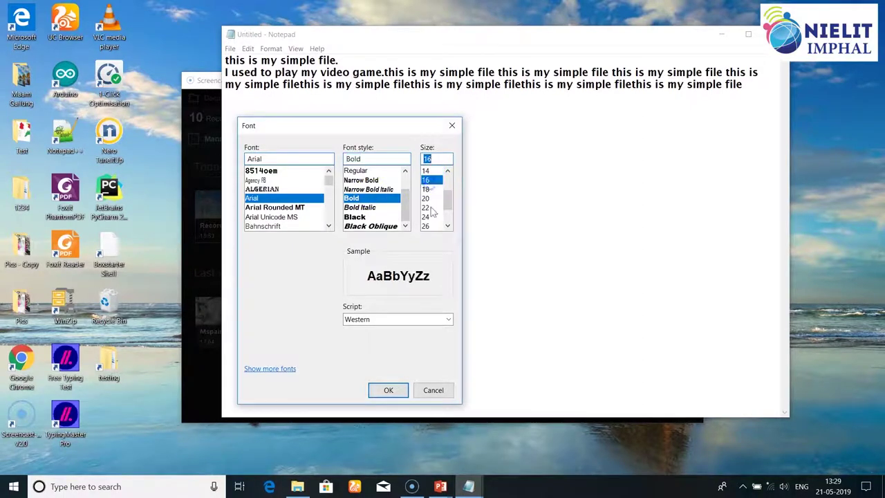
left_click(389, 390)
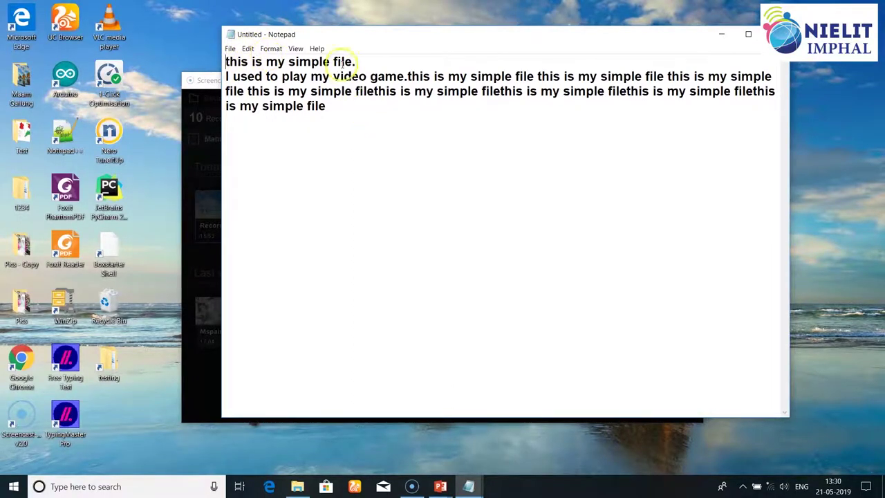
- Cut the word "simple" out of the first line
left_click_drag(330, 62, 291, 54)
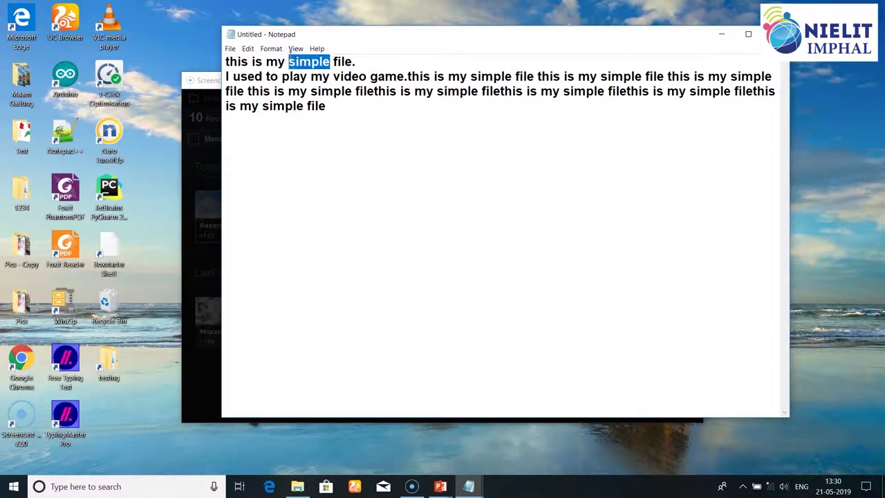
key("ctrl+x")
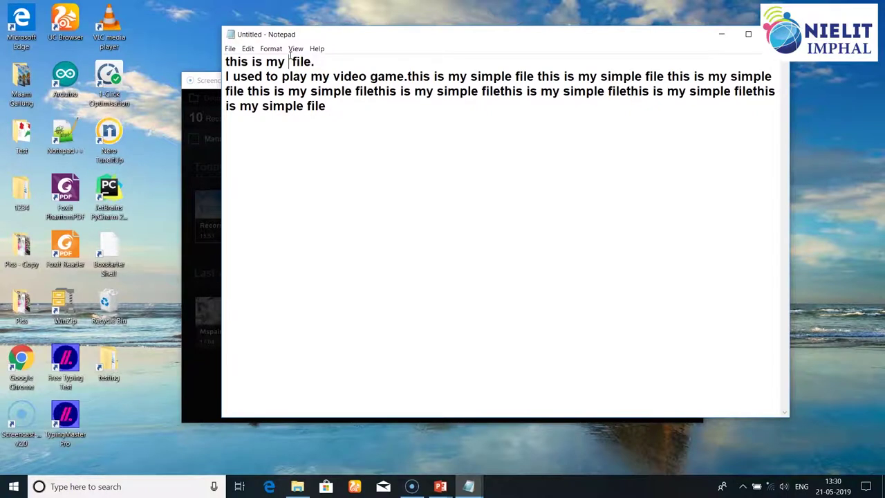
left_click(253, 147)
- Look up the Undo command and its shortcut among the editing commands without running it
left_click(228, 51)
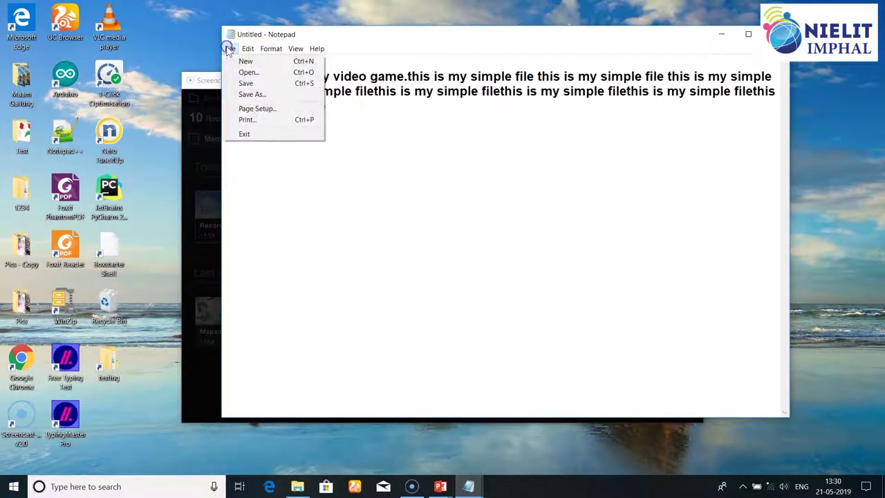
mouse_move(246, 50)
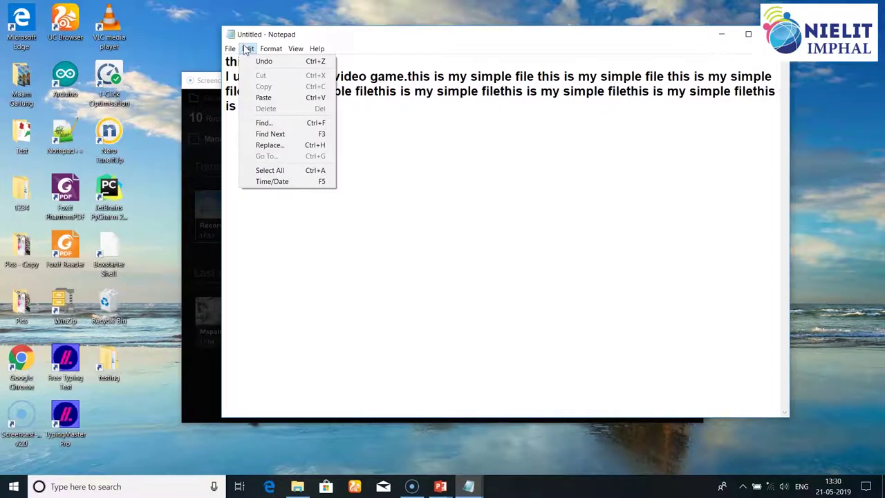
left_click(260, 63)
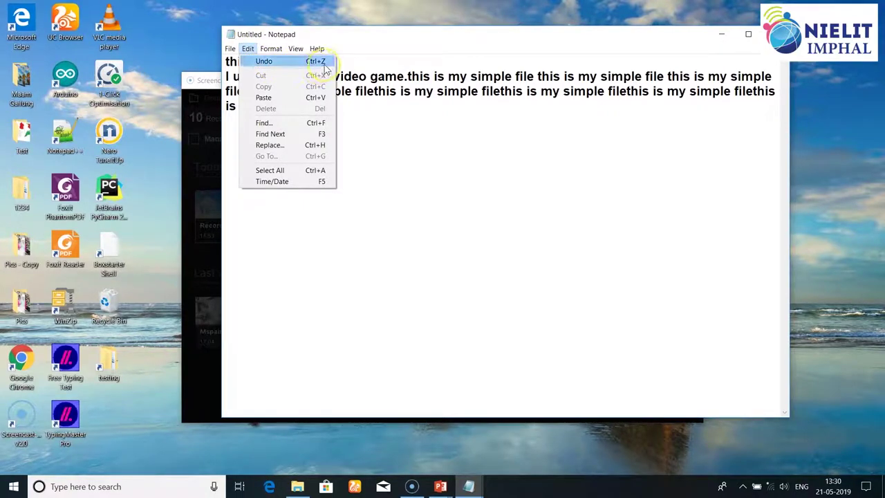
left_click(400, 154)
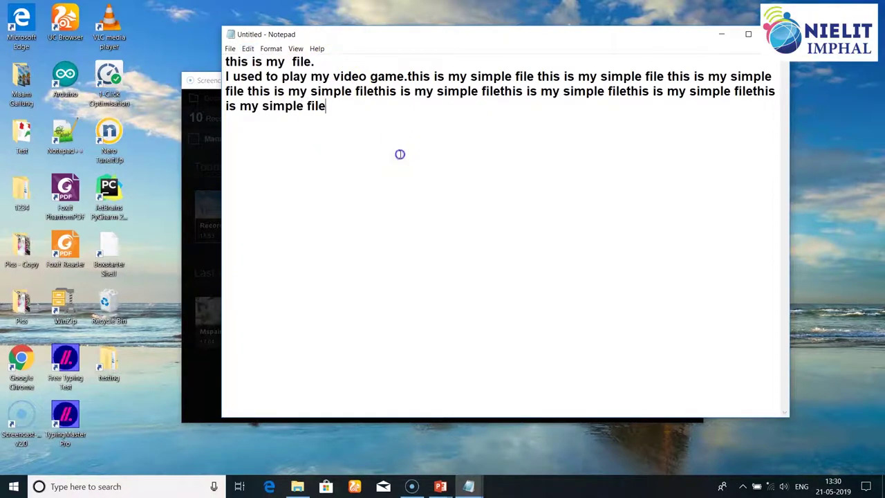
- Undo the last cut to restore the word "simple" in the first line
left_click(292, 62)
left_click(409, 187)
key("ctrl+z")
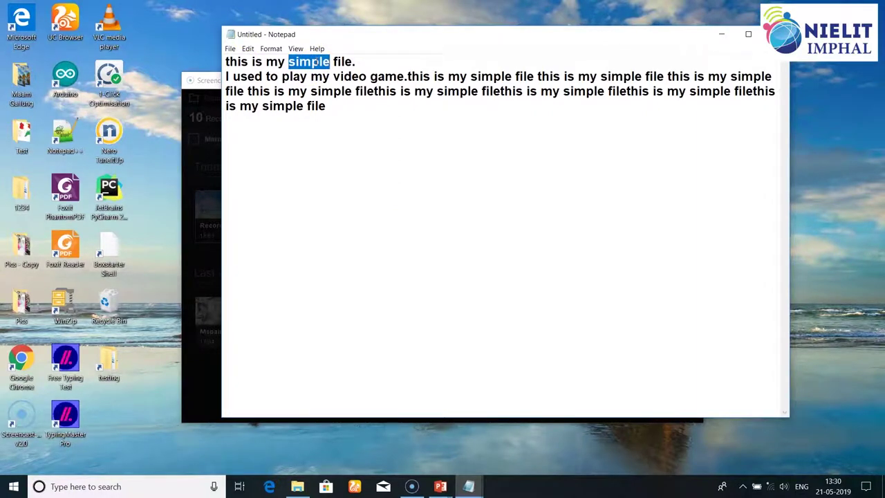
left_click(248, 48)
left_click(422, 161)
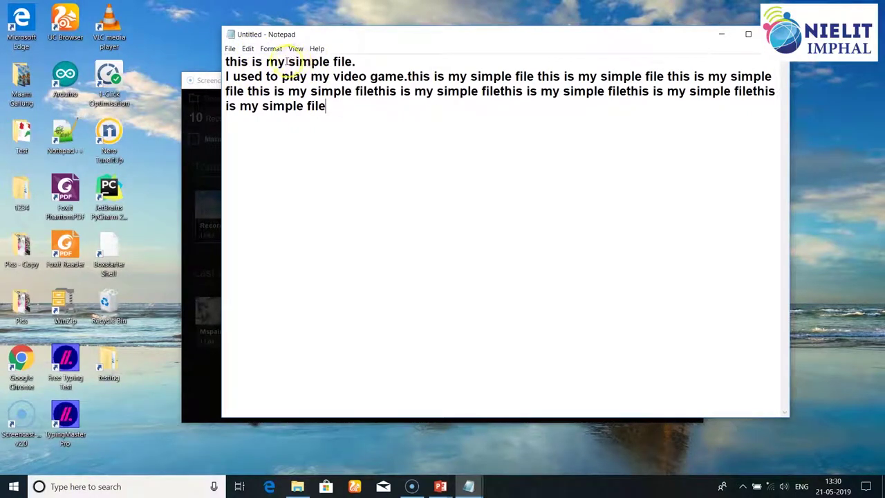
- Move the words "my simple" from the first line to a new line at the end of the text by cutting and pasting
left_click_drag(265, 62, 331, 64)
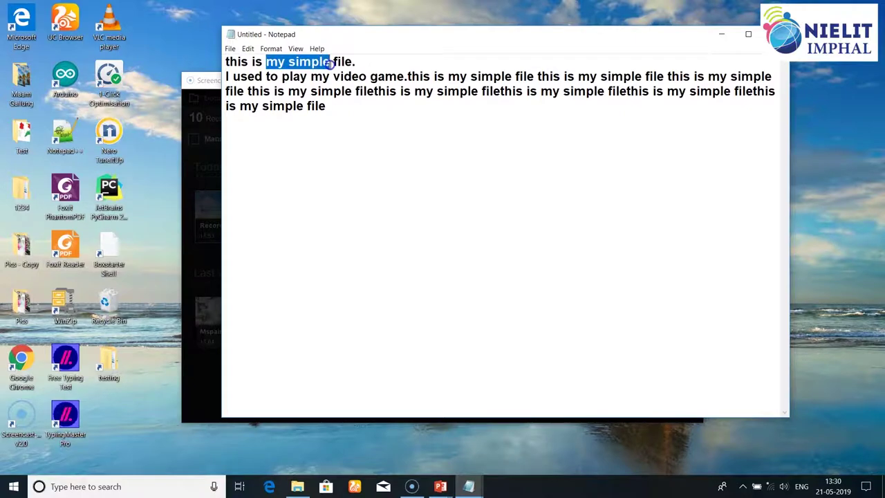
left_click(248, 49)
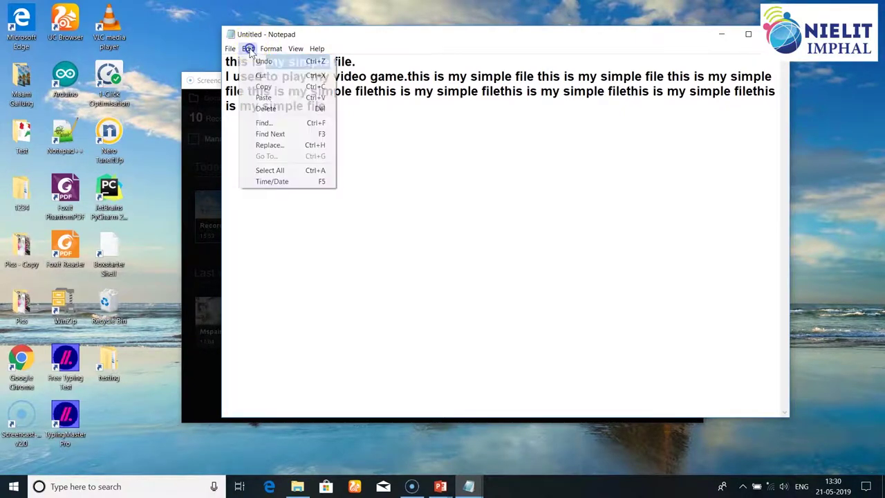
left_click(273, 76)
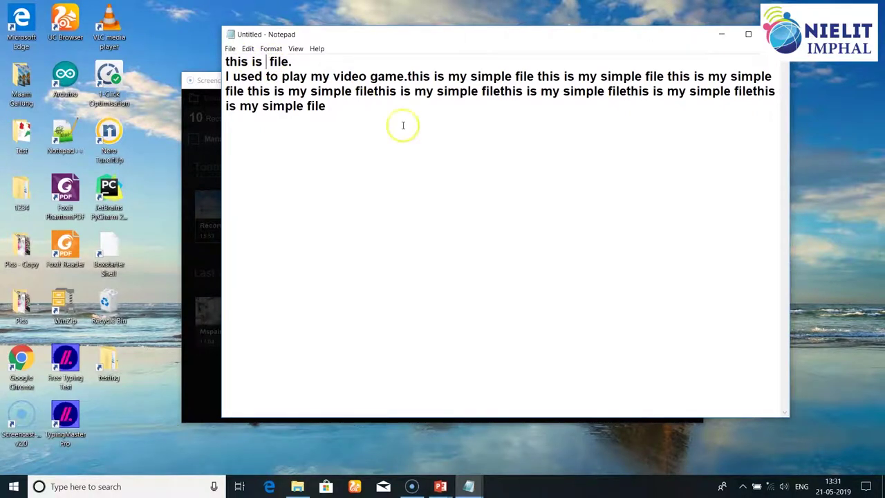
left_click(338, 107)
left_click(248, 48)
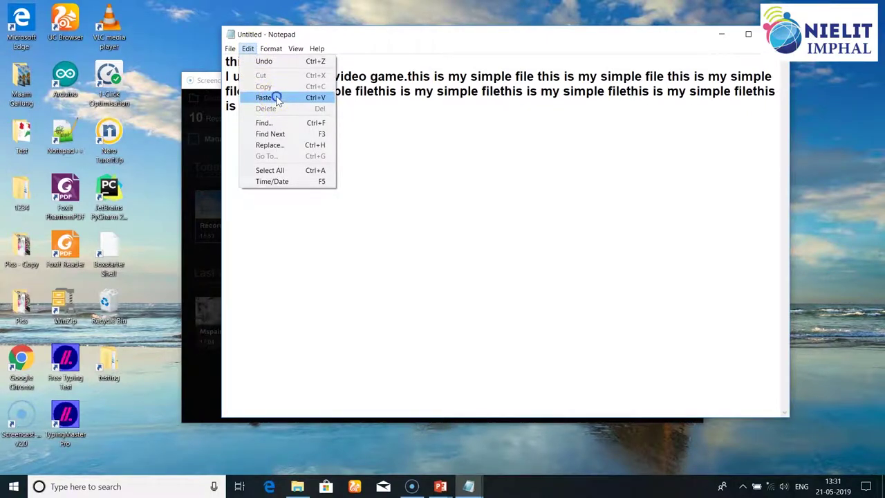
left_click(266, 97)
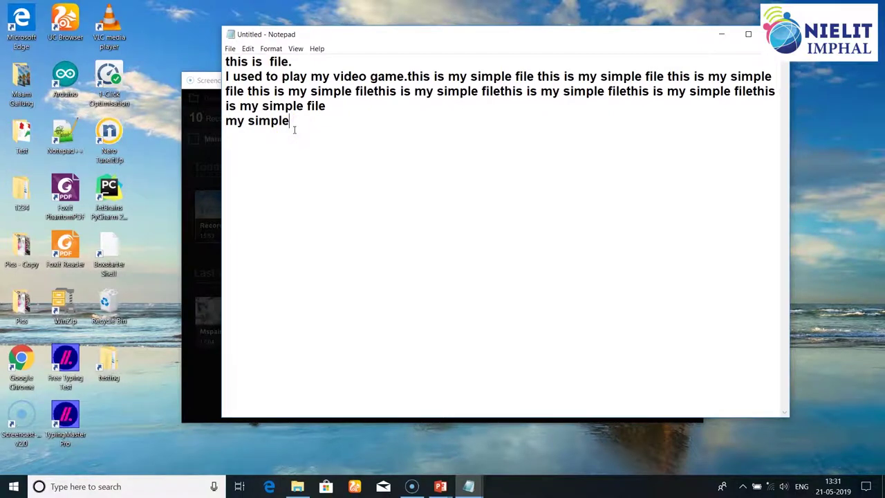
left_click(248, 49)
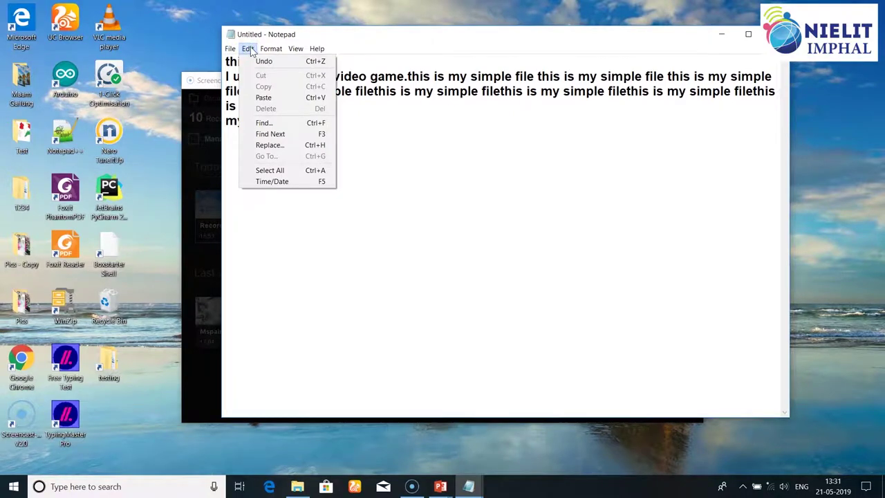
mouse_move(271, 48)
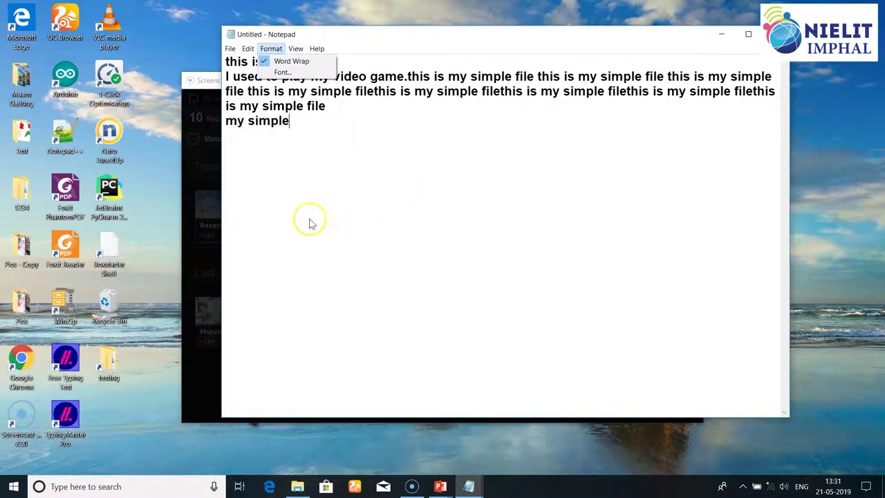
left_click(330, 174)
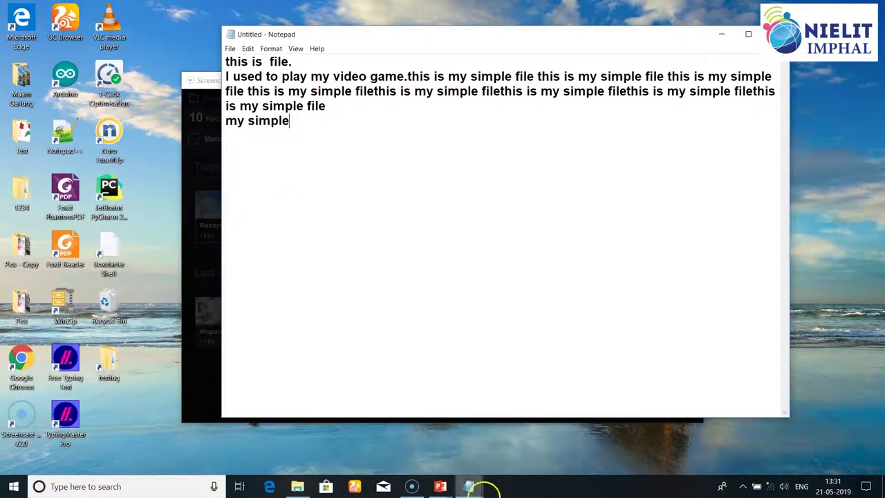
mouse_move(477, 491)
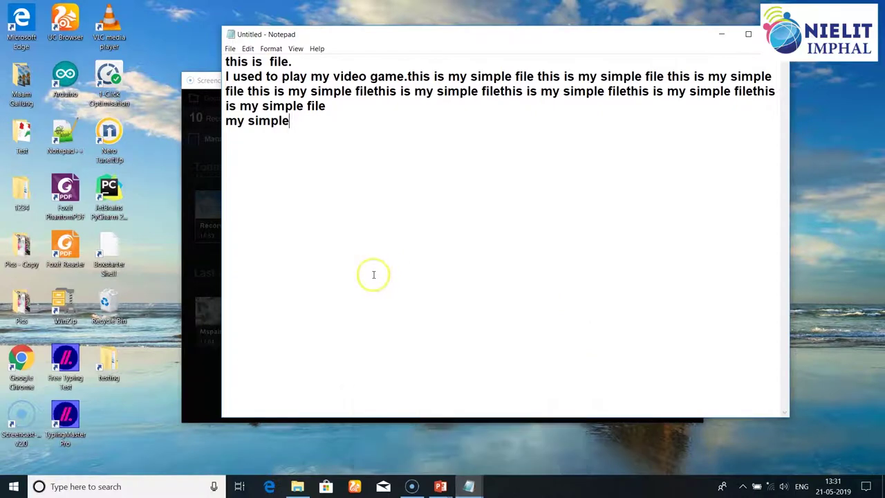
- Search downward from the end of the text for the word "my"
left_click(248, 49)
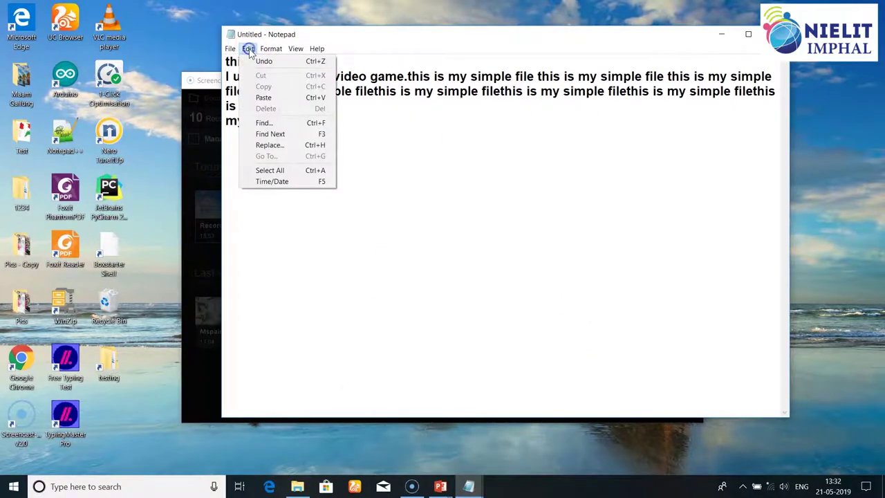
left_click(276, 123)
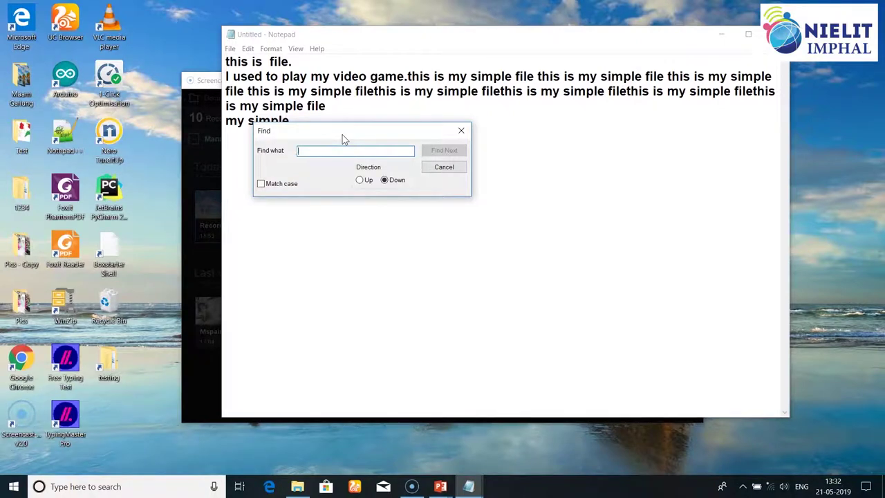
type("my")
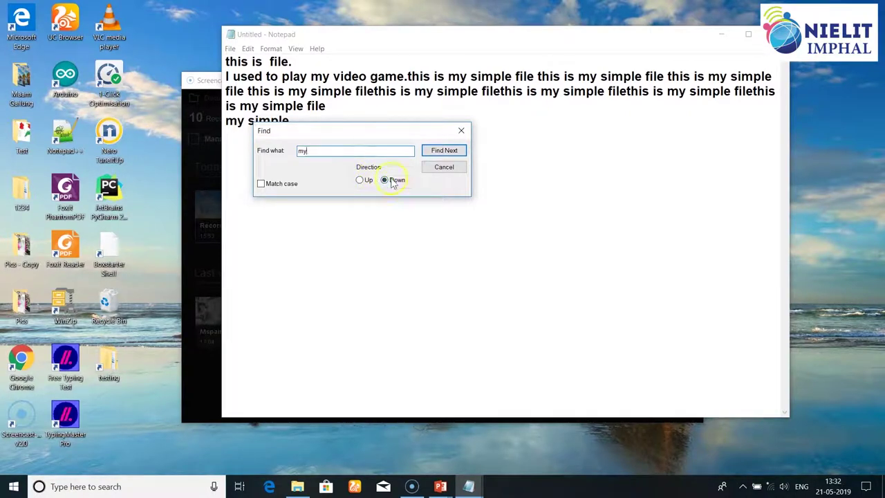
left_click(446, 157)
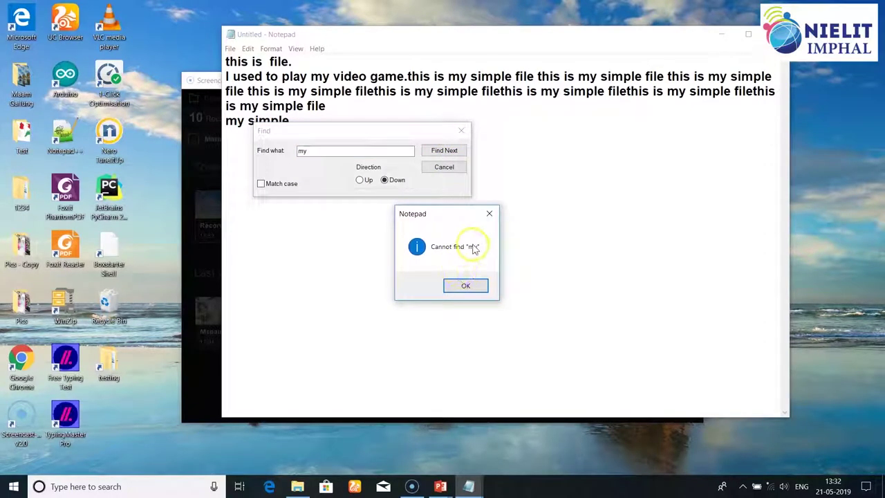
left_click(304, 125)
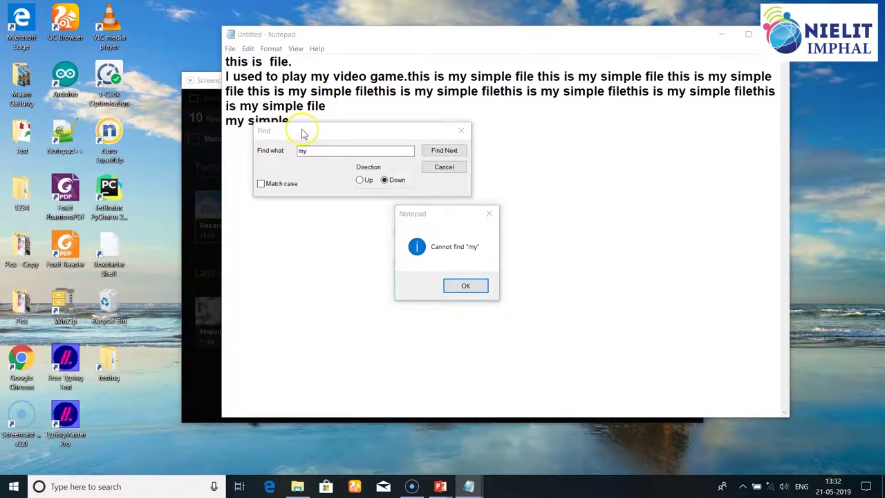
left_click(466, 286)
- Switch the search direction to Up, look for occurrences of "my" near the end of the text, and close the search
left_click(360, 181)
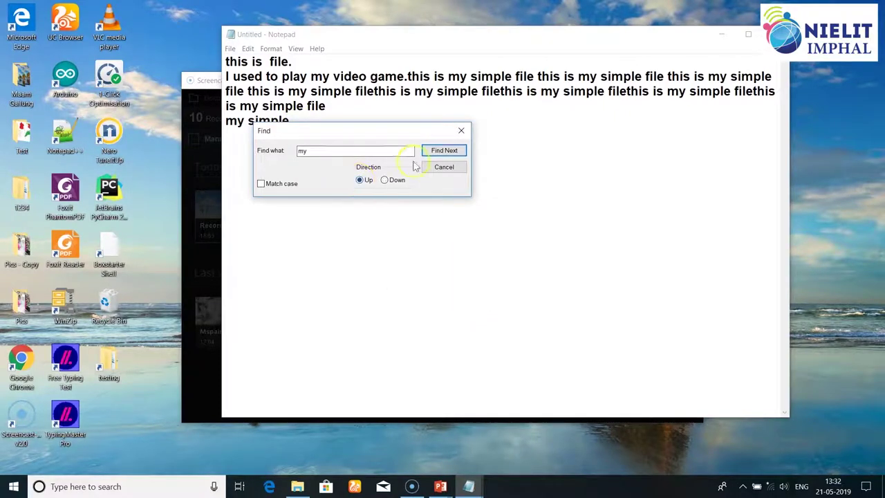
left_click(439, 153)
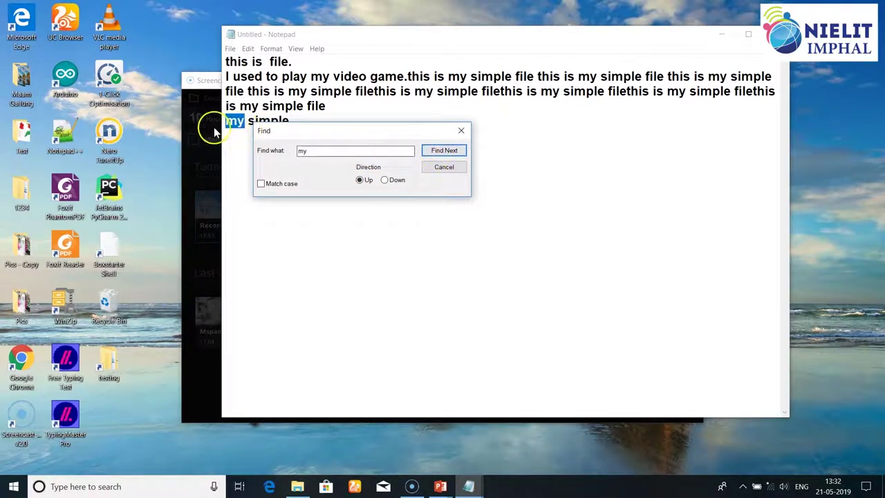
left_click(445, 151)
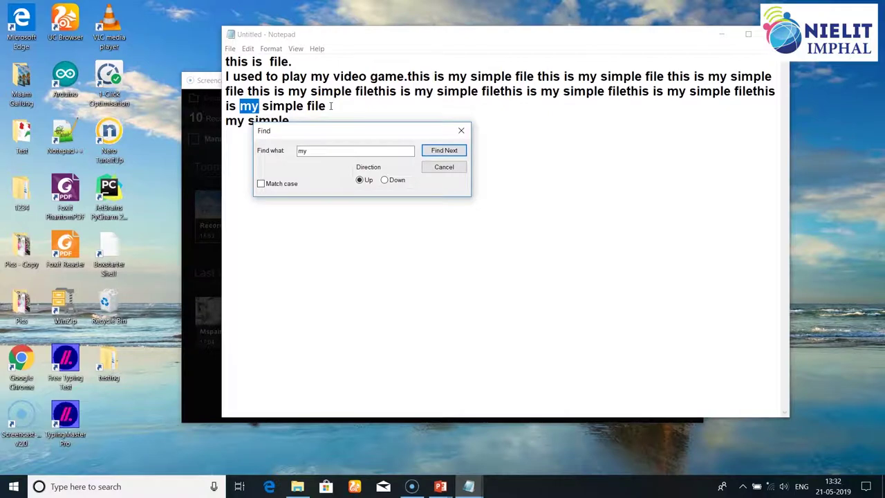
left_click(314, 91)
left_click(443, 151)
left_click(440, 153)
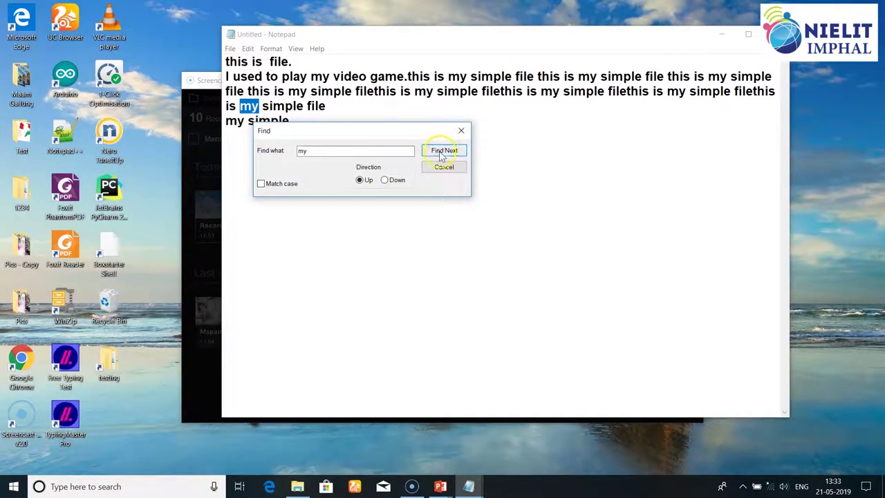
left_click(426, 166)
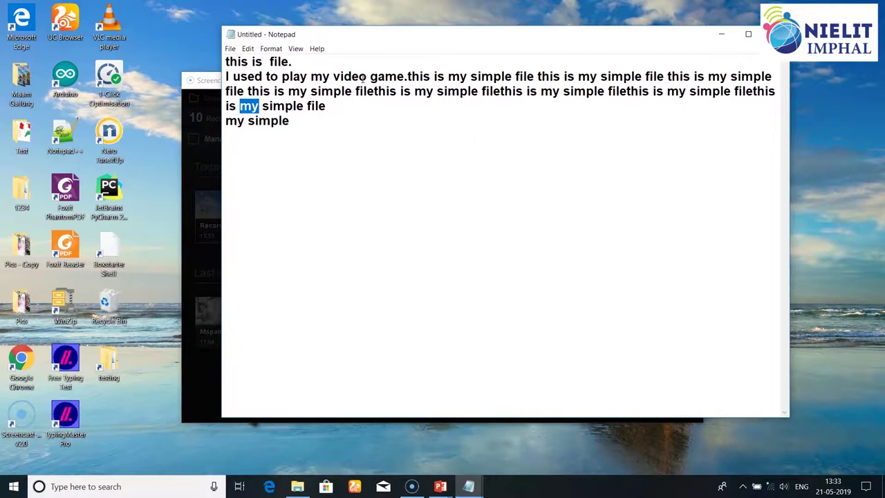
- Search upward again for "my", stepping through every remaining occurrence towards the start of the text, and close the search
key("ctrl+f")
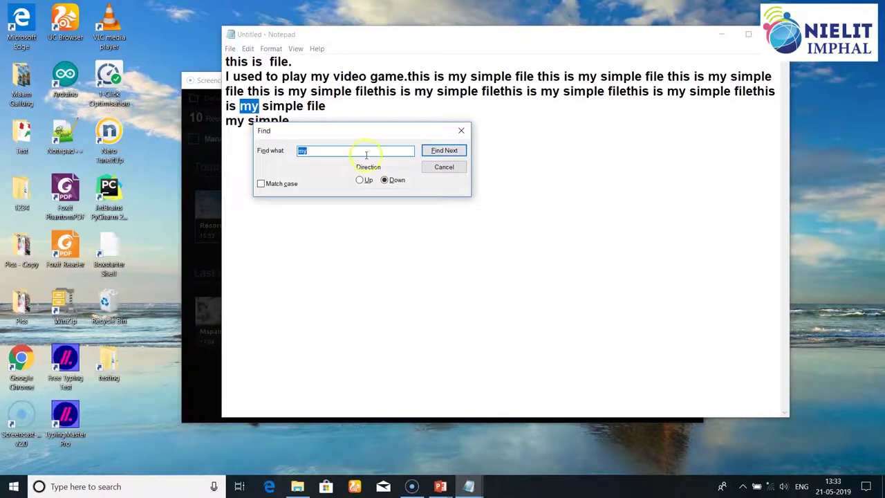
left_click(360, 179)
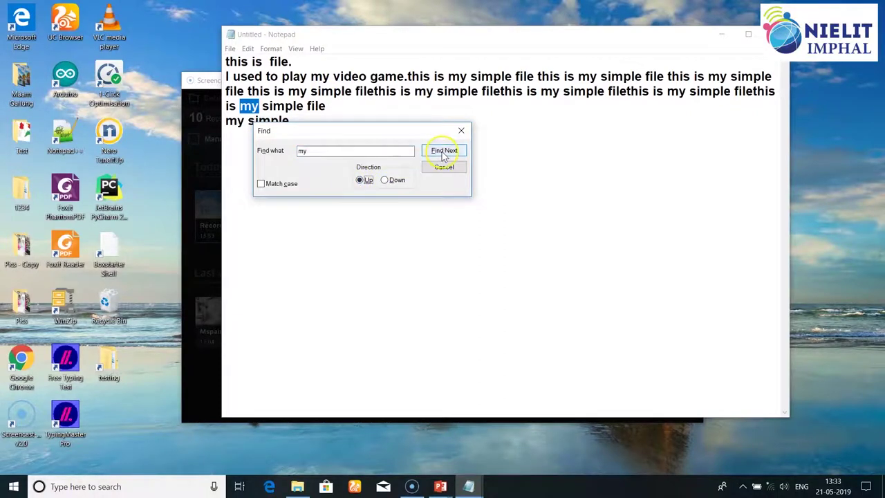
left_click(443, 152)
left_click(443, 153)
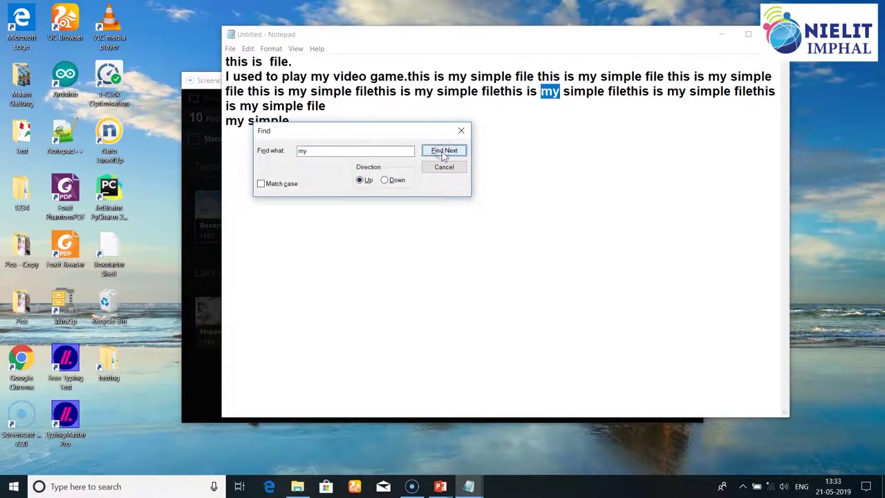
left_click(444, 153)
left_click(443, 152)
left_click(443, 152)
left_click(443, 153)
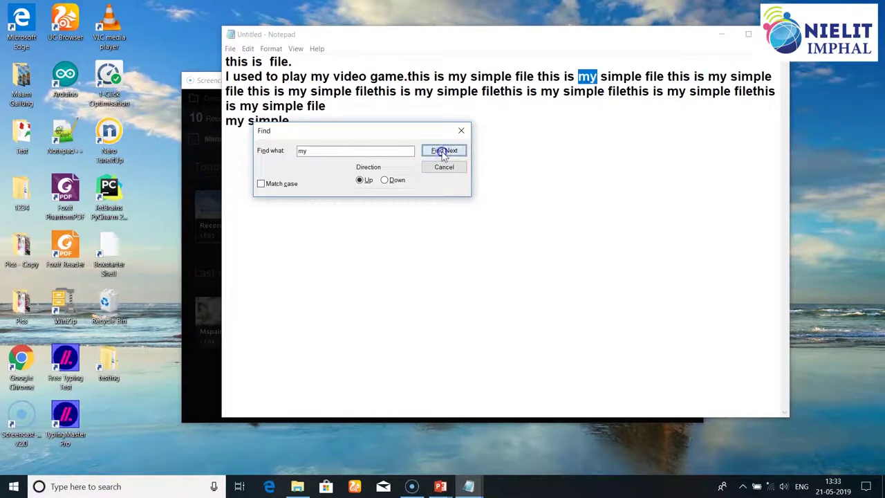
left_click(444, 152)
left_click(443, 152)
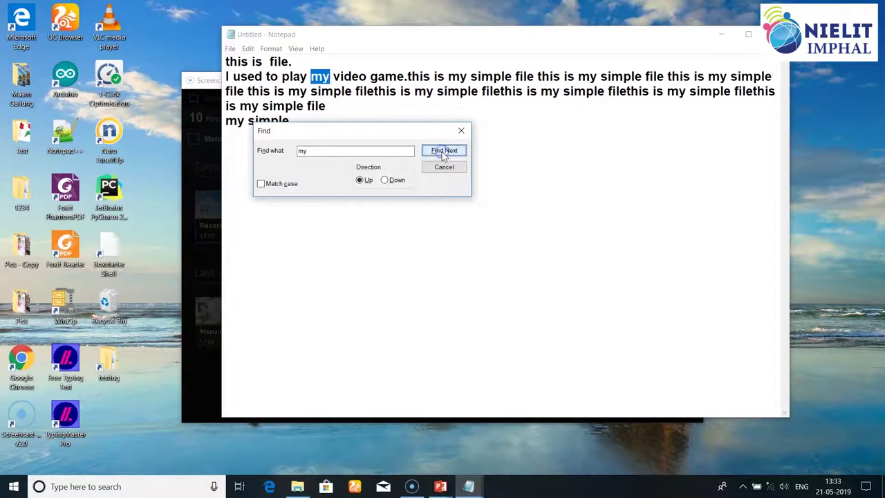
left_click(444, 152)
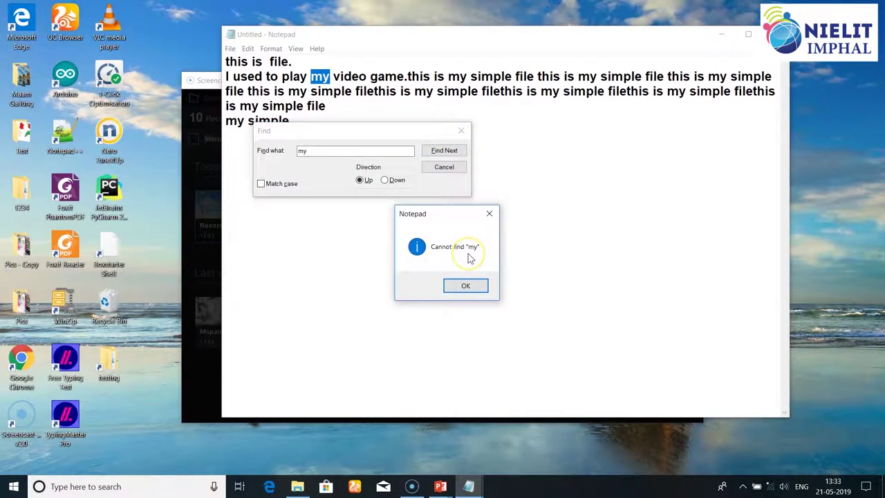
left_click(464, 287)
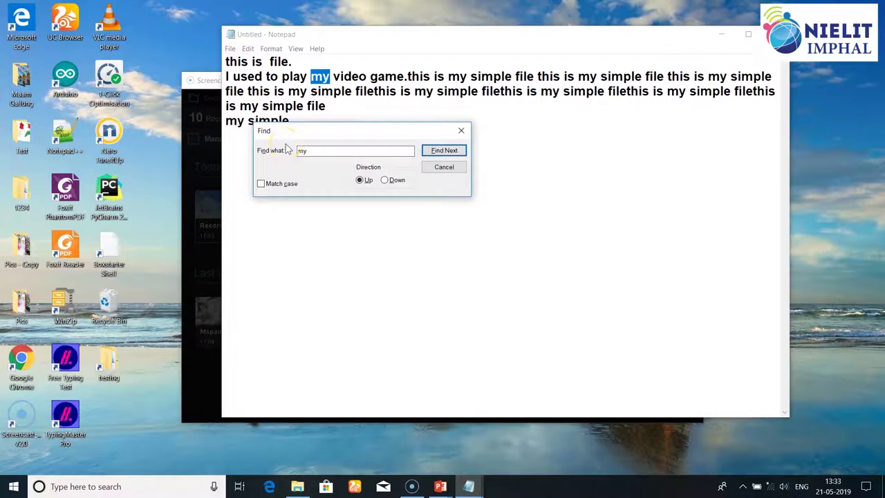
left_click(443, 167)
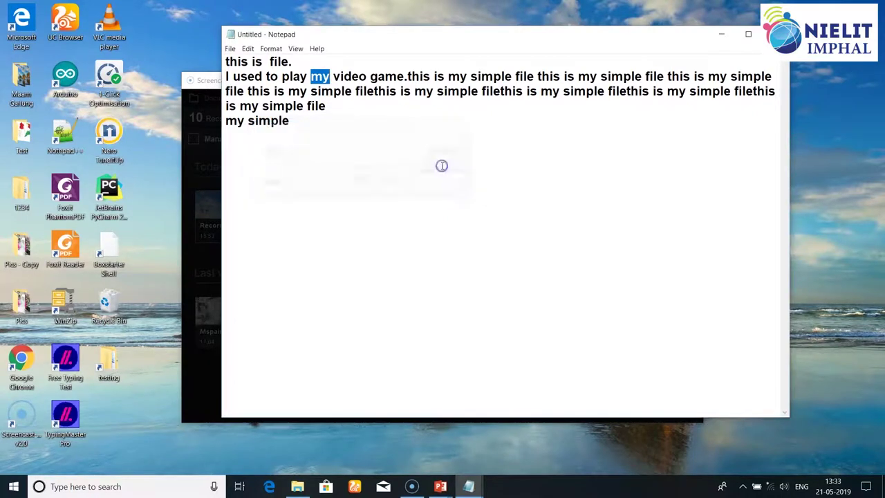
left_click(442, 168)
- Set up replacing "my" with "We" and replace the occurrence in "play my video game"
left_click(247, 49)
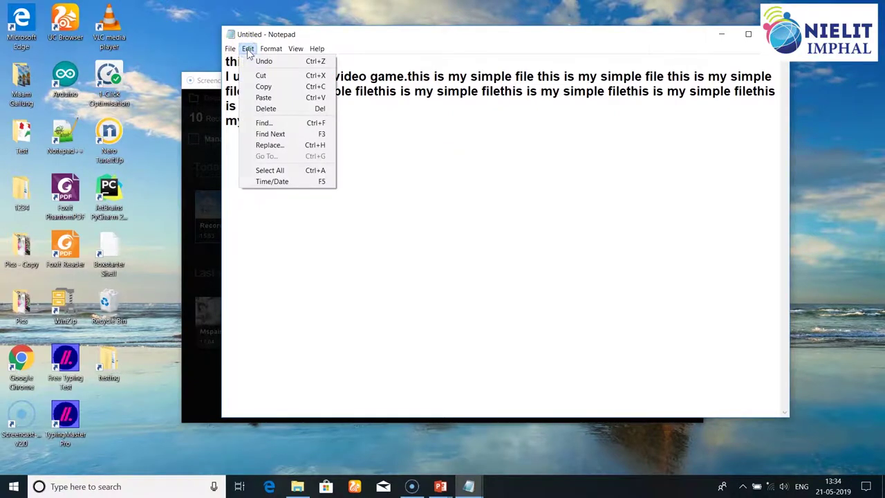
left_click(277, 149)
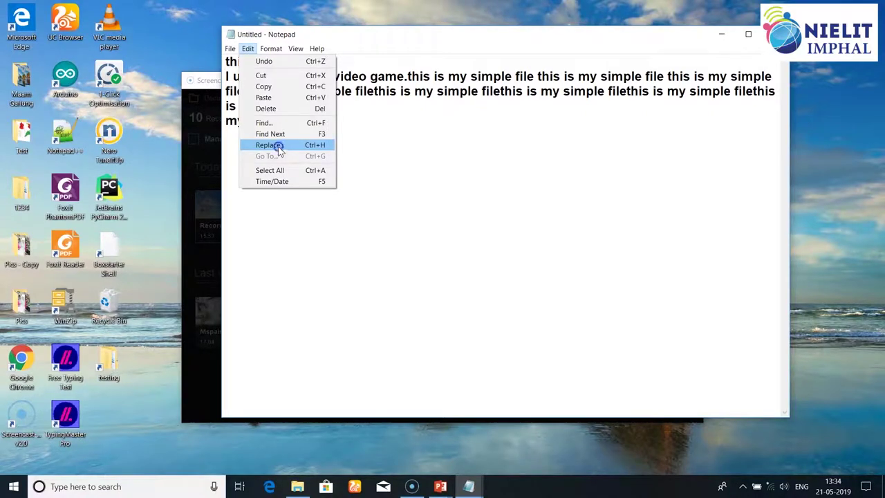
left_click(269, 145)
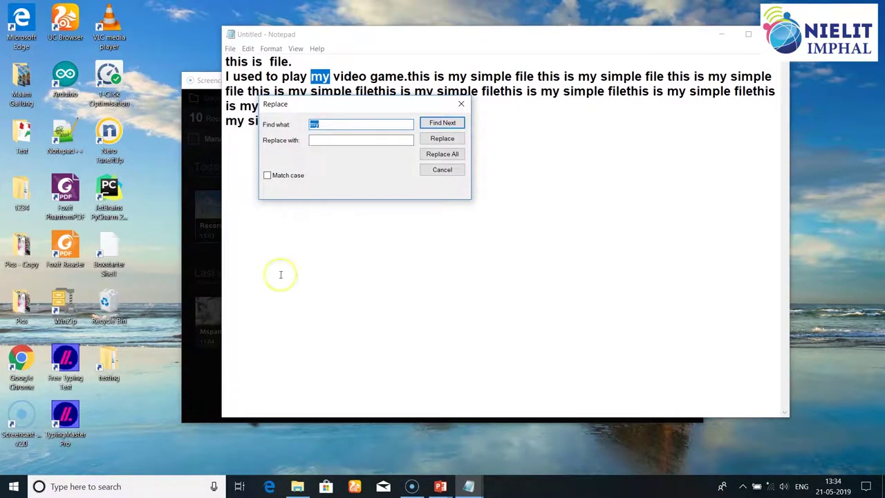
left_click(312, 141)
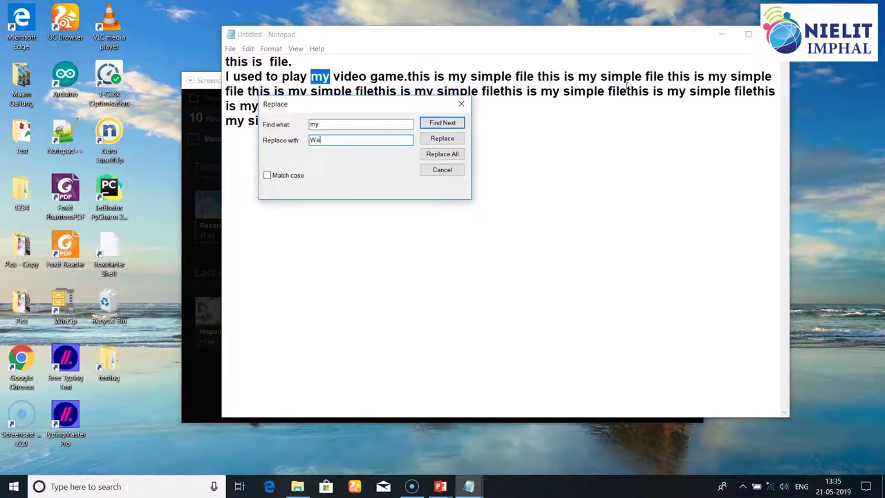
left_click(446, 141)
left_click(453, 141)
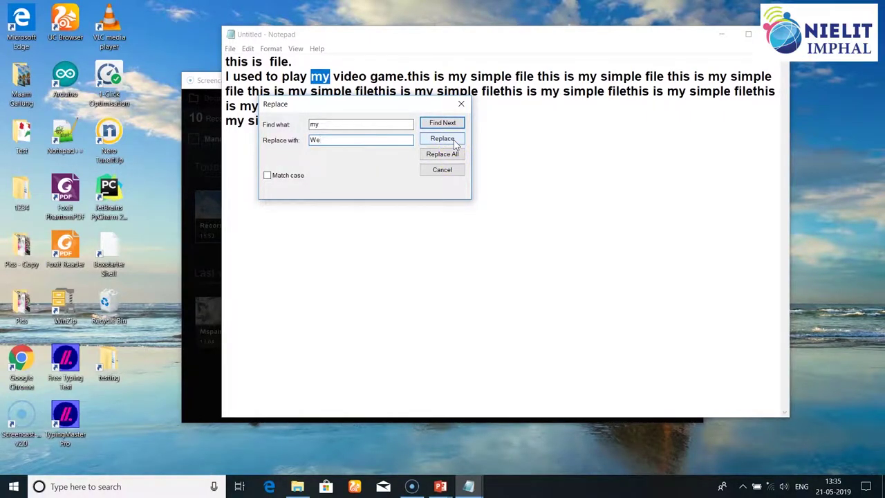
left_click(450, 126)
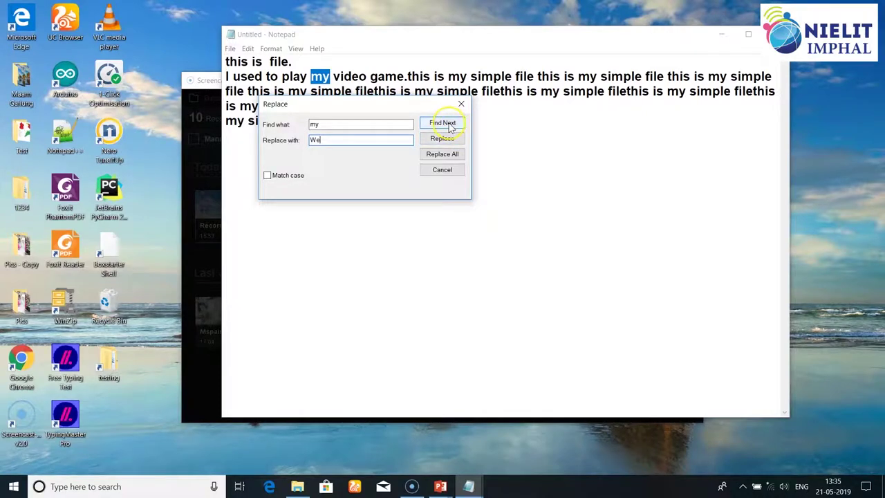
left_click(451, 141)
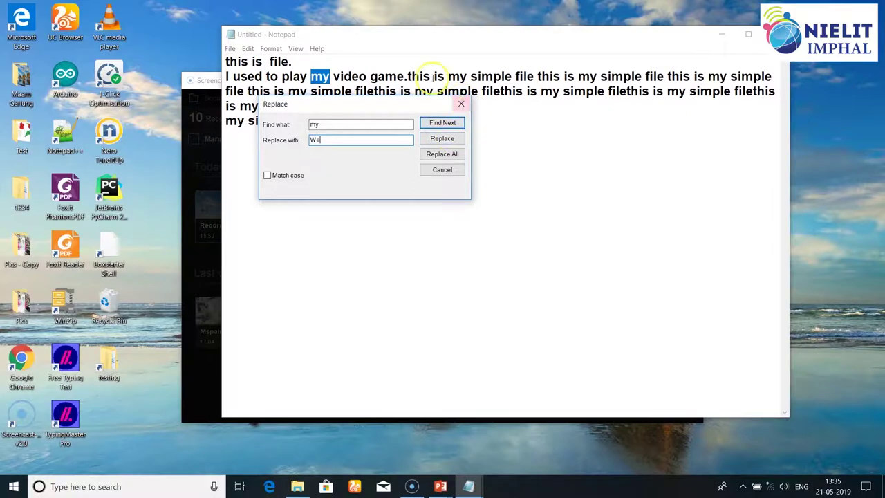
left_click(449, 139)
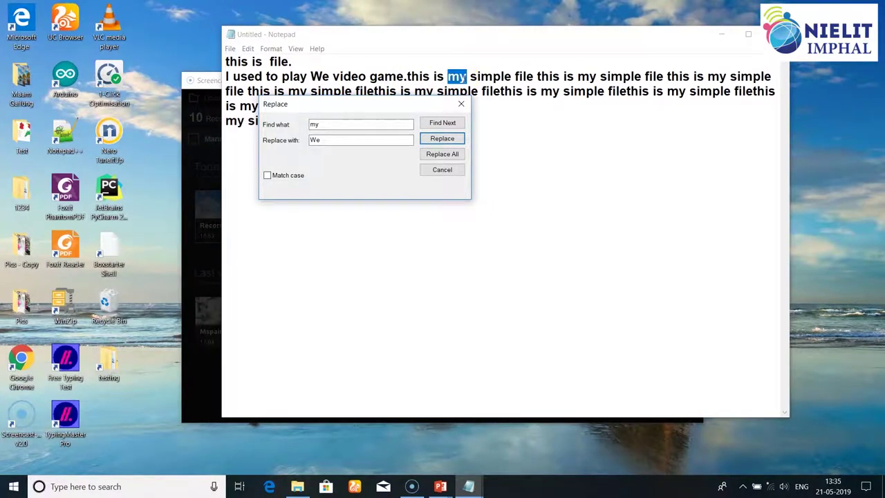
- Replace further occurrences of "my" with "We" one at a time, skipping every other match, through the fourth line
left_click(442, 122)
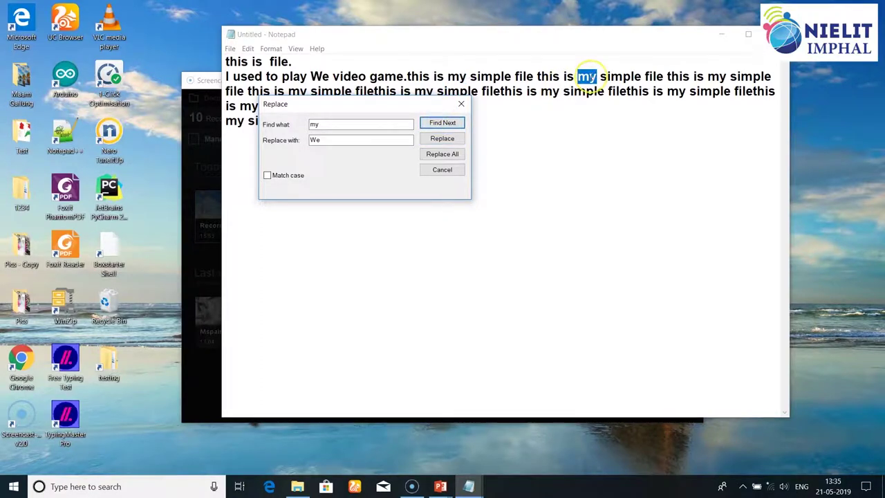
left_click(436, 139)
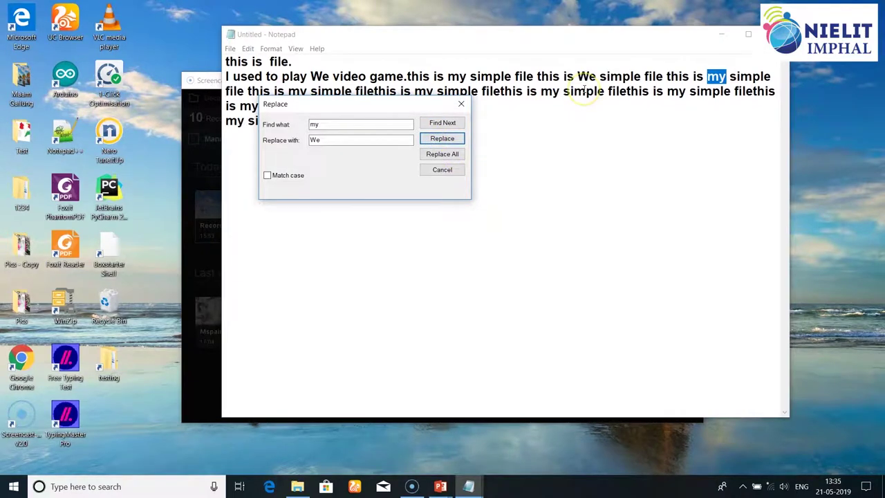
left_click(442, 123)
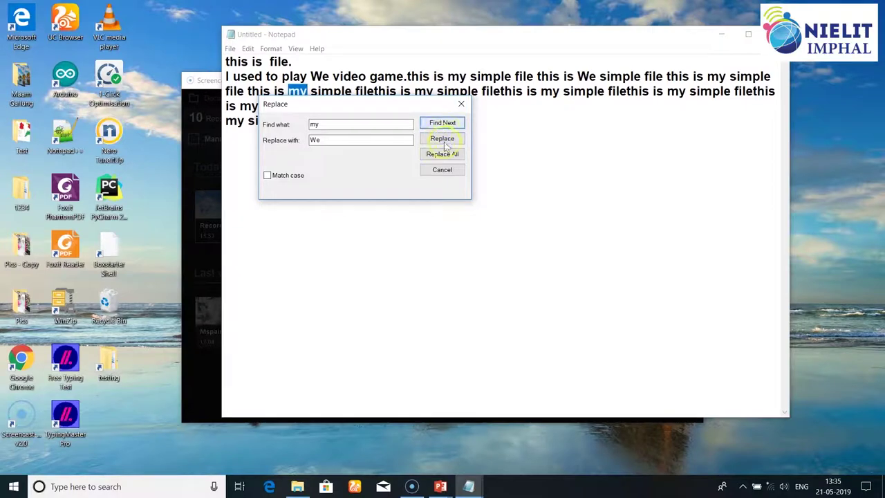
left_click(443, 140)
left_click(447, 124)
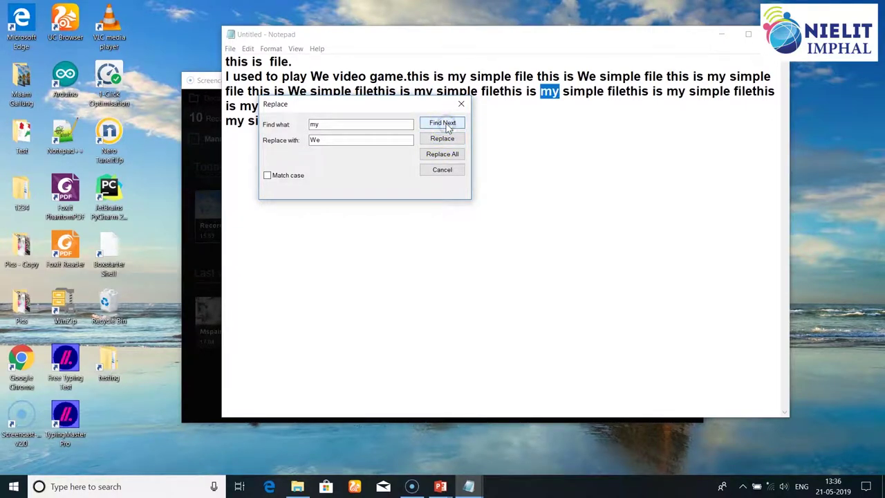
left_click(443, 139)
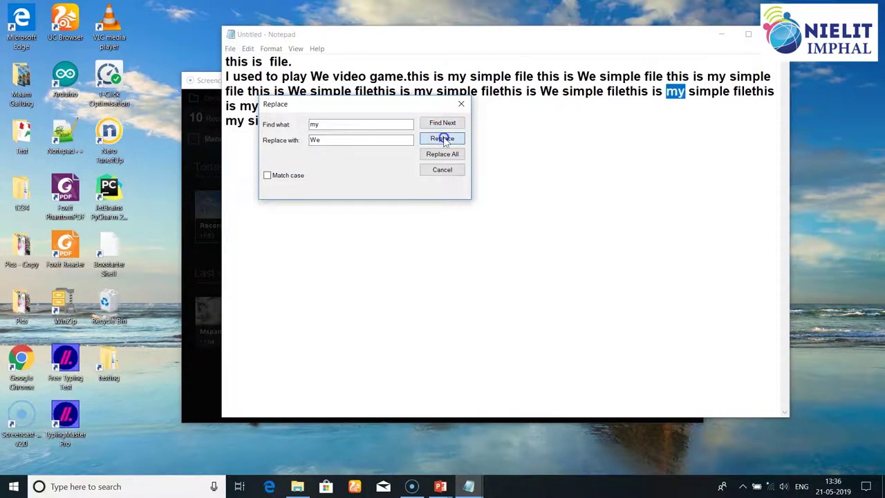
left_click(442, 125)
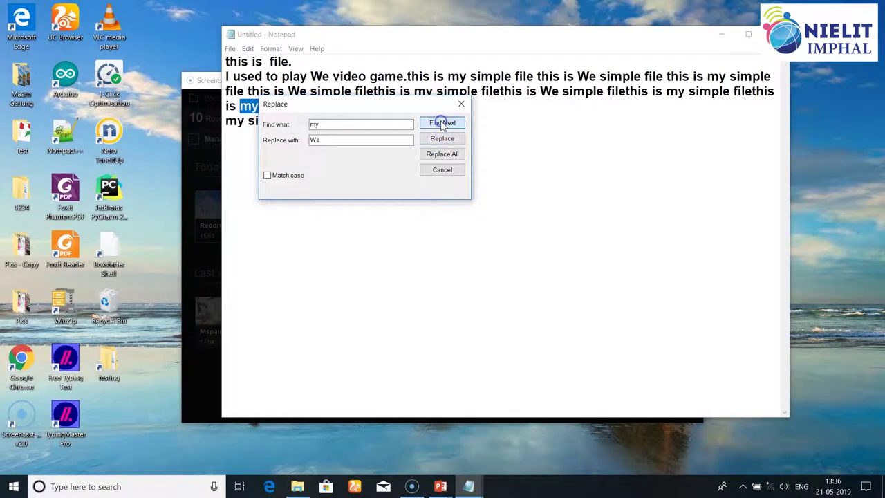
left_click(441, 139)
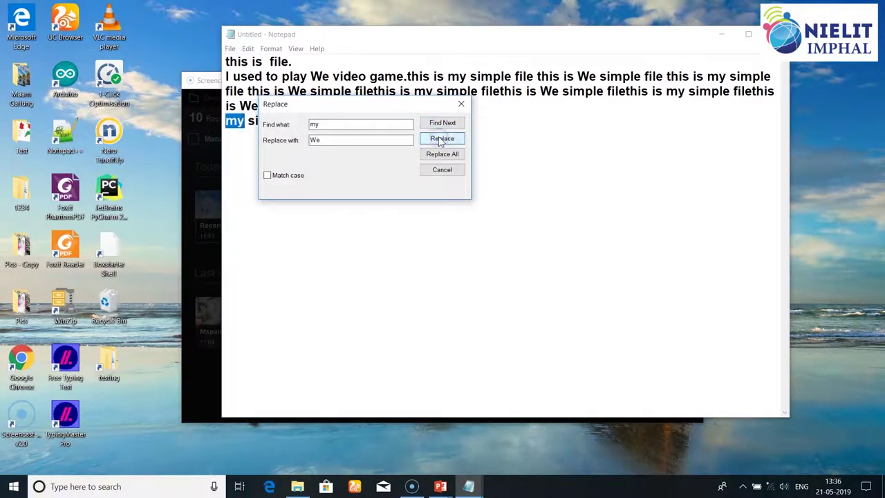
- Replace "my" on the last line with "We" and replace all the skipped occurrences at once
left_click(439, 139)
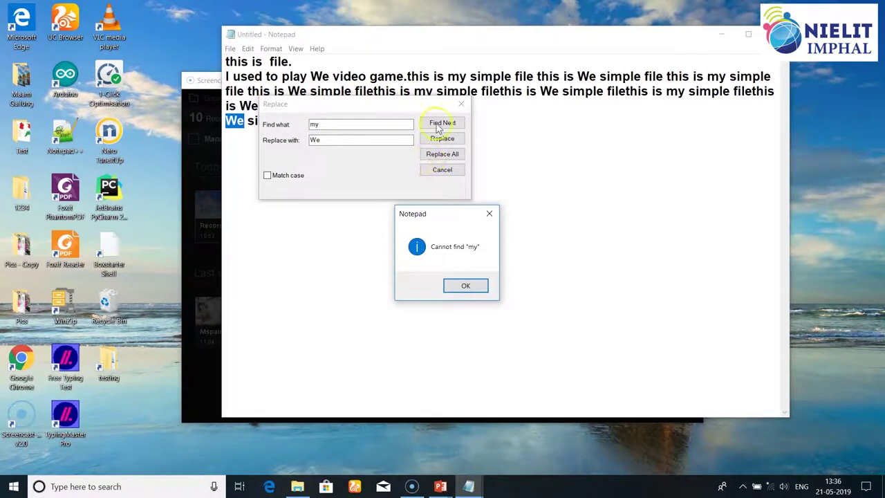
left_click(469, 286)
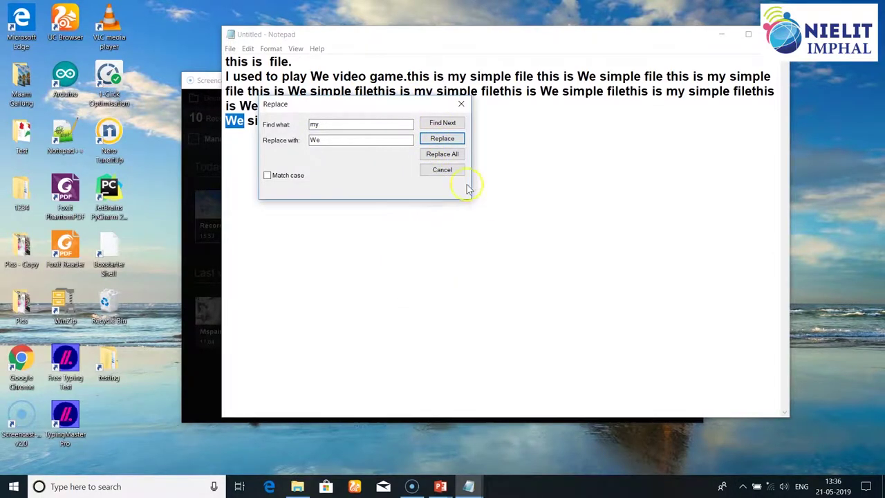
left_click_drag(403, 104, 413, 154)
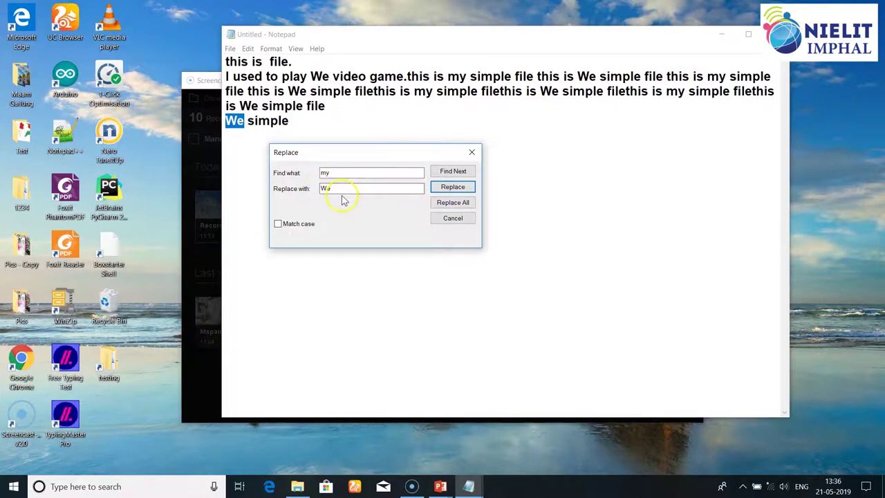
left_click(449, 202)
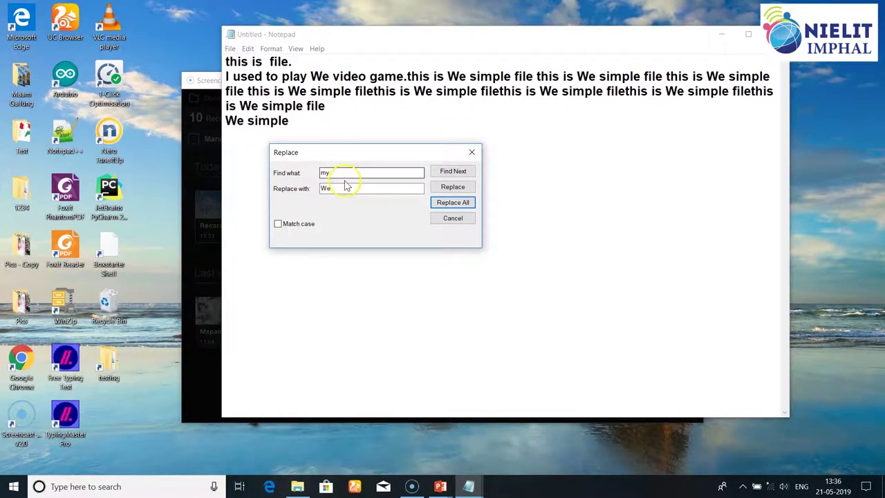
- Replace every "we" in the text with "my" in one go and close the replacement dialog
left_click_drag(333, 188, 304, 188)
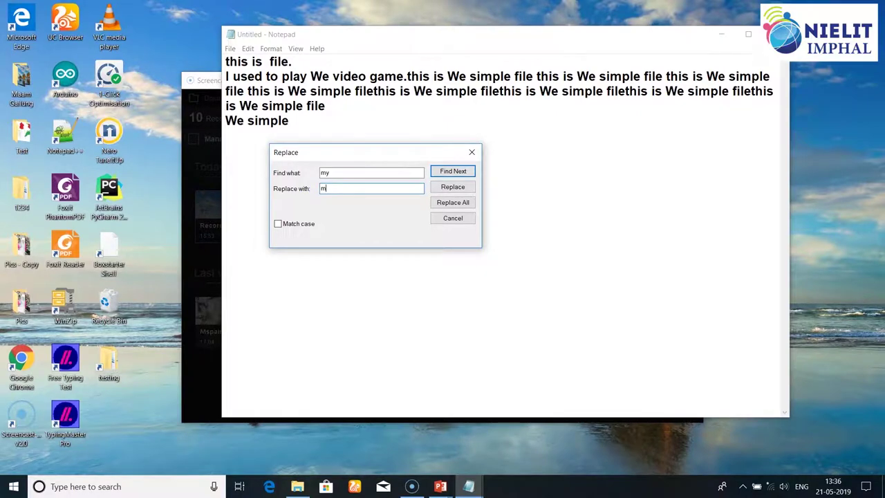
left_click_drag(328, 172, 304, 181)
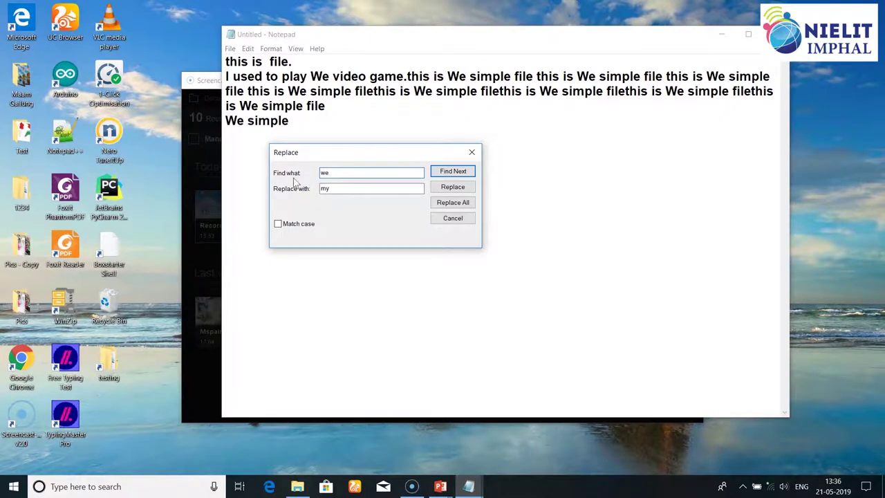
left_click_drag(302, 174, 347, 173)
left_click(338, 188)
left_click(447, 205)
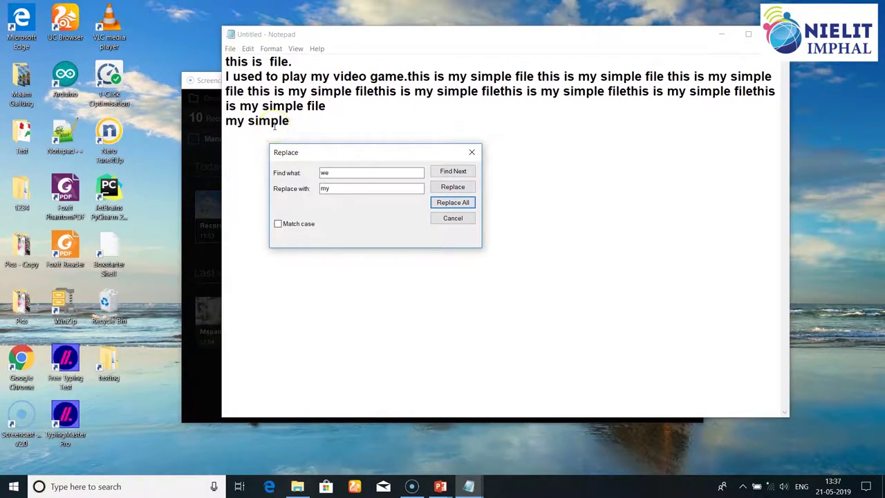
left_click(453, 220)
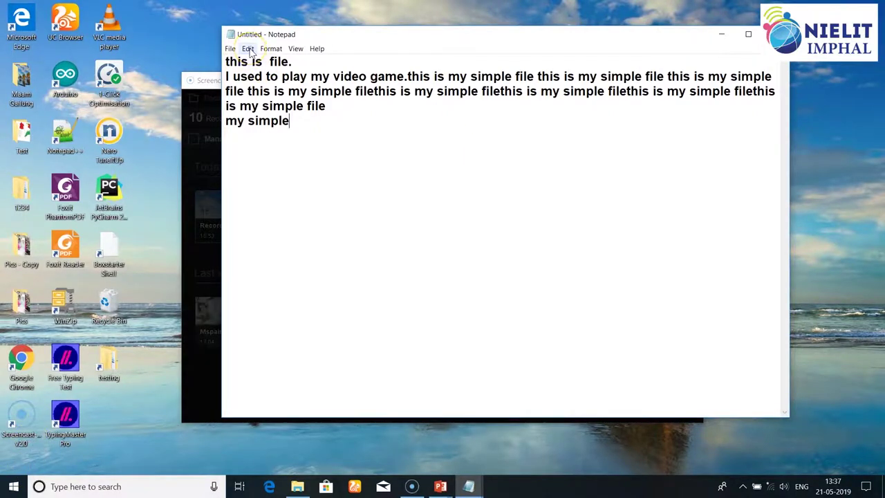
left_click_drag(226, 60, 355, 124)
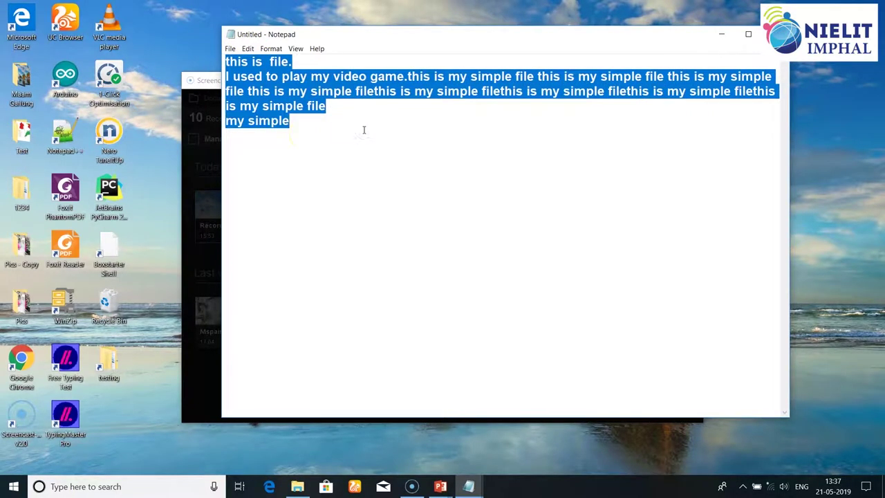
left_click(306, 138)
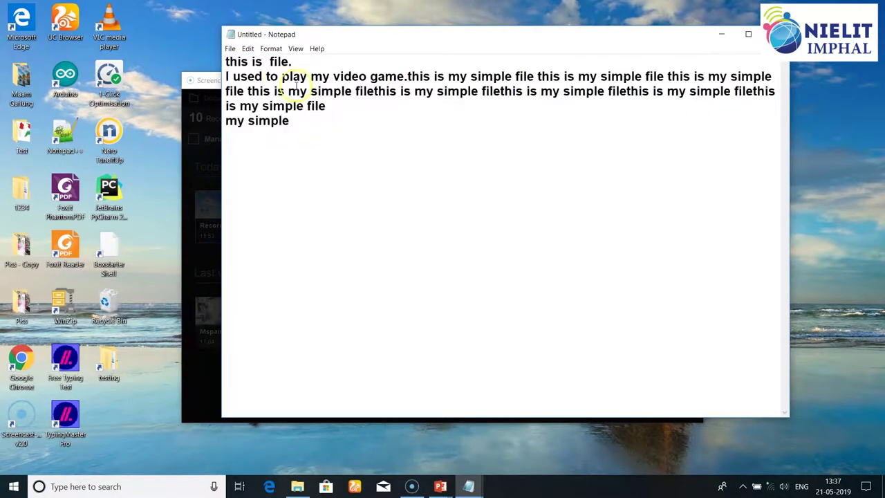
left_click(249, 50)
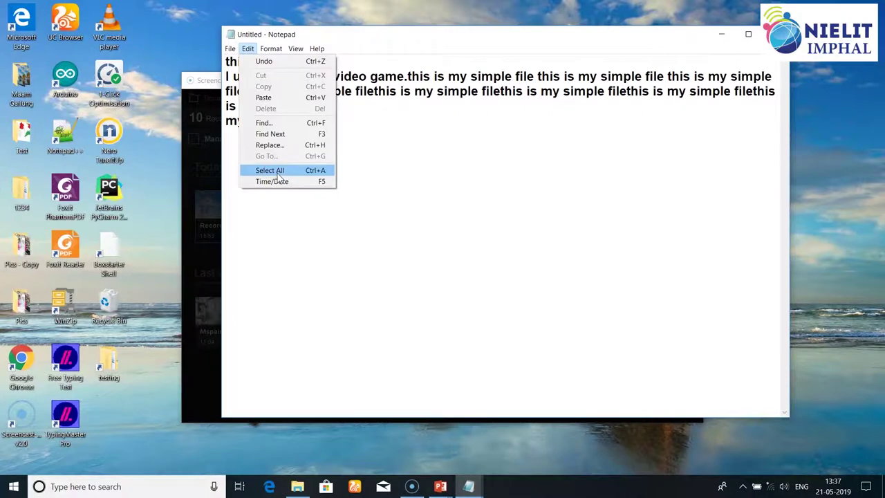
left_click(400, 172)
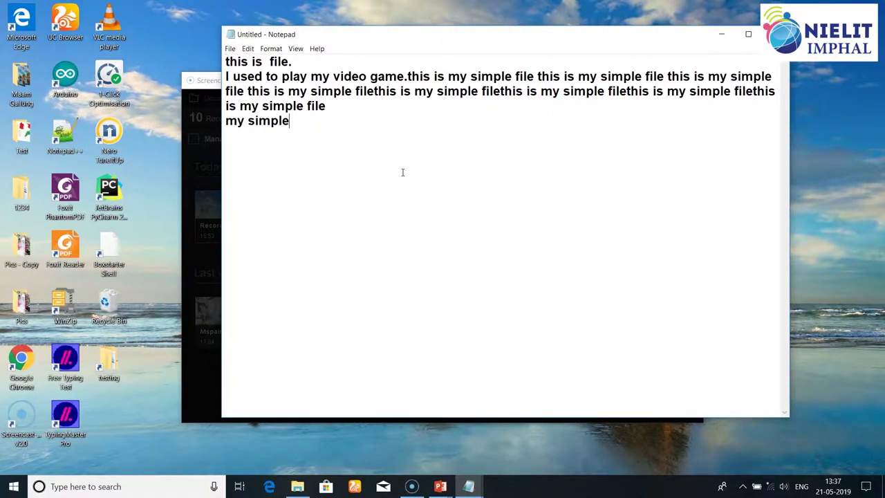
- Copy the entire text and paste it on a new line below the last line
key("ctrl+a")
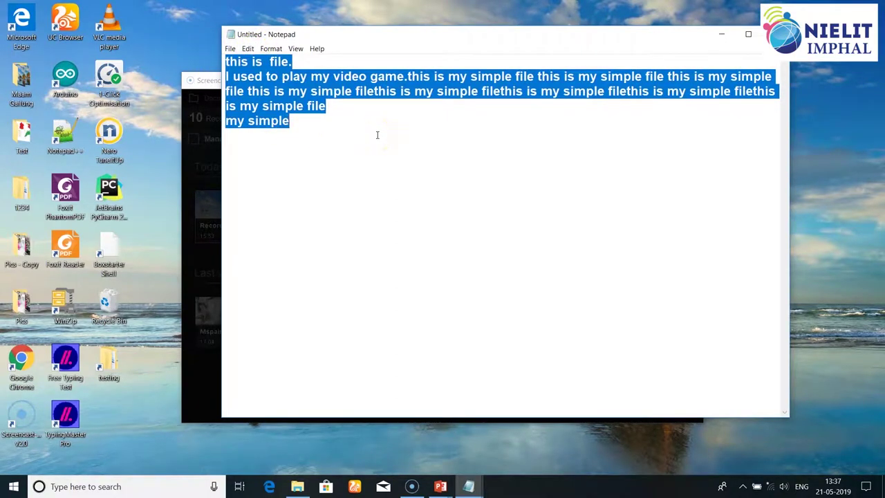
left_click(249, 50)
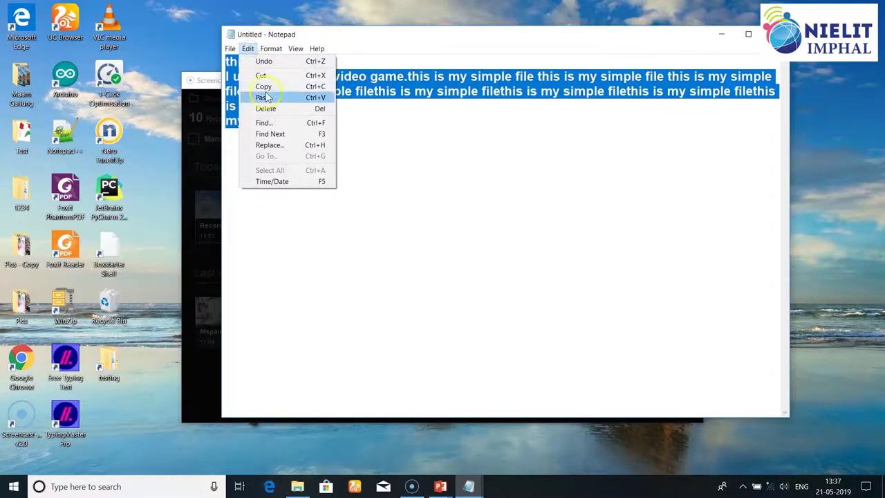
left_click(265, 87)
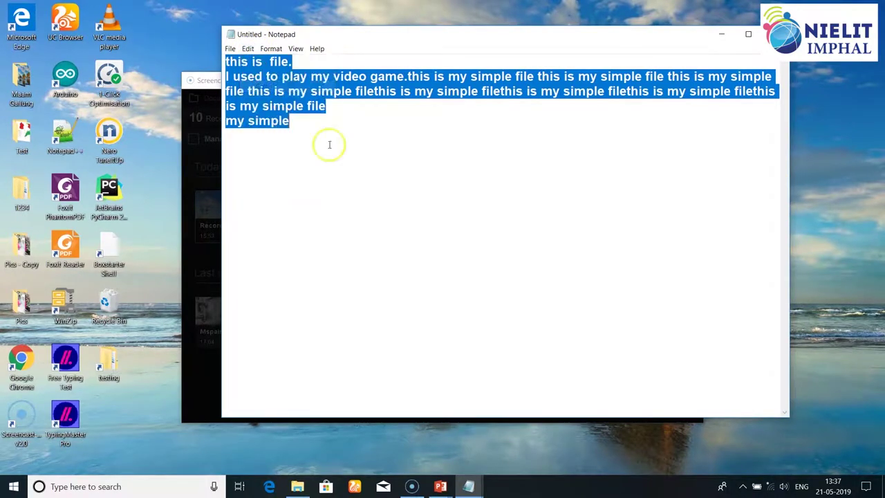
left_click(291, 122)
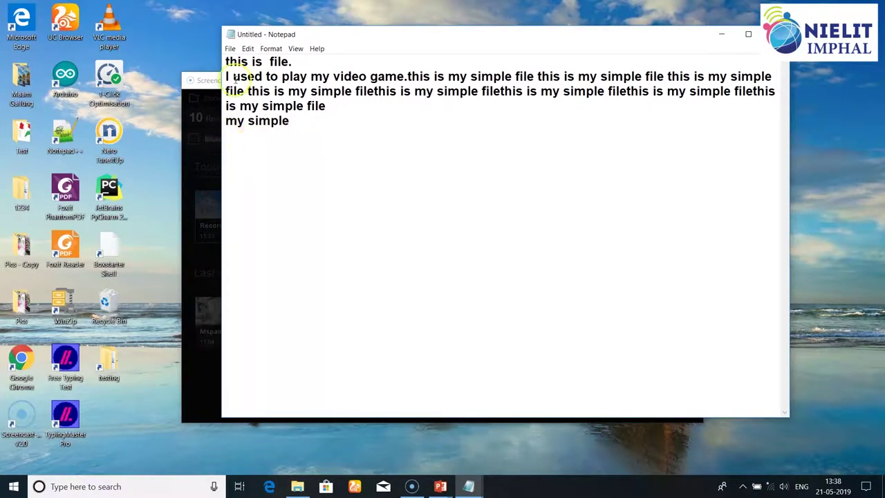
left_click(248, 49)
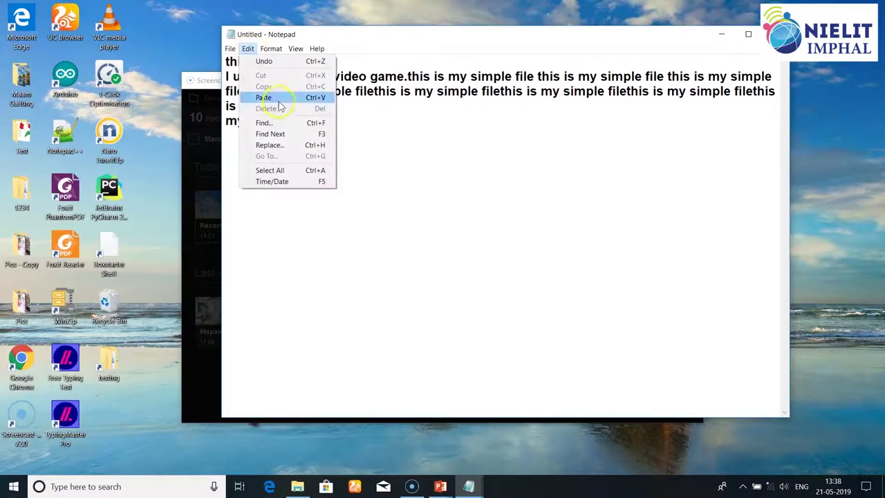
left_click(226, 139)
right_click(227, 139)
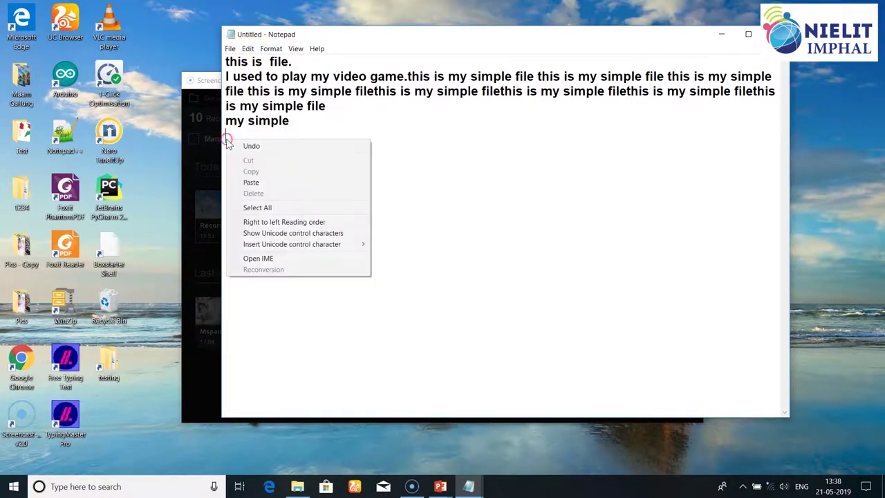
left_click(253, 183)
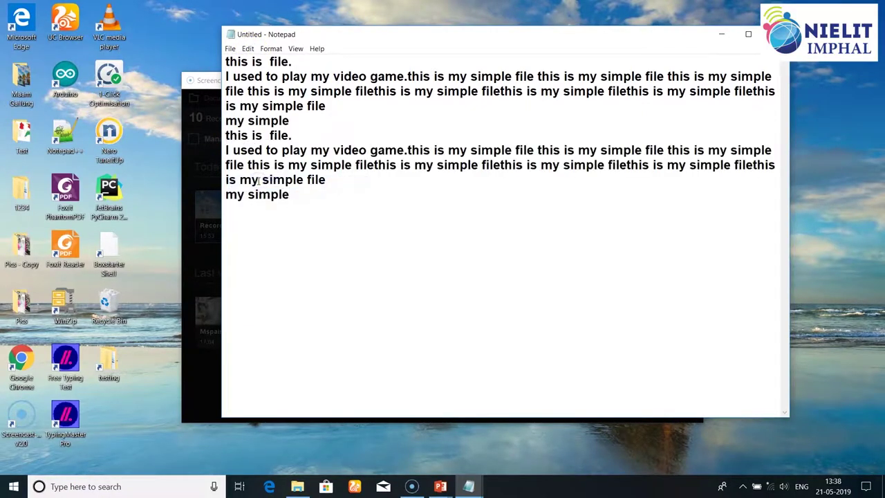
- Start saving the untitled document and choose the testing folder on New Volume (D:) as the save location
left_click(319, 205)
left_click(231, 49)
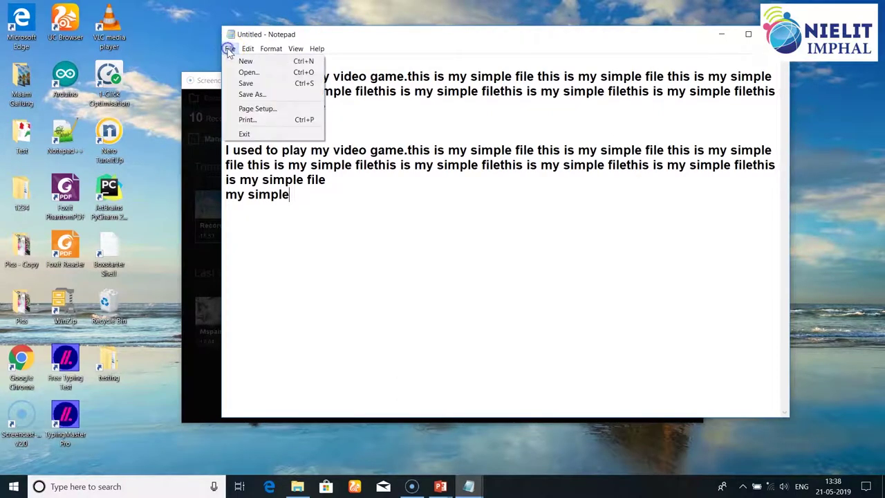
left_click(252, 84)
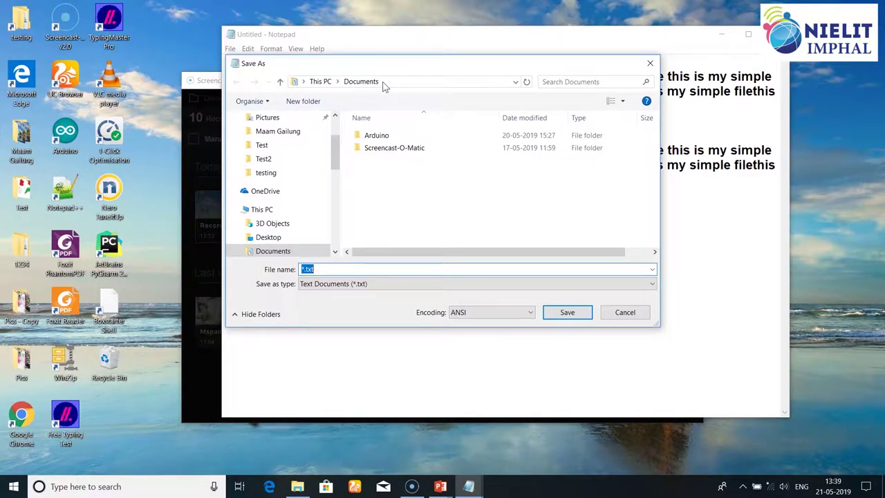
left_click(291, 266)
left_click(357, 81)
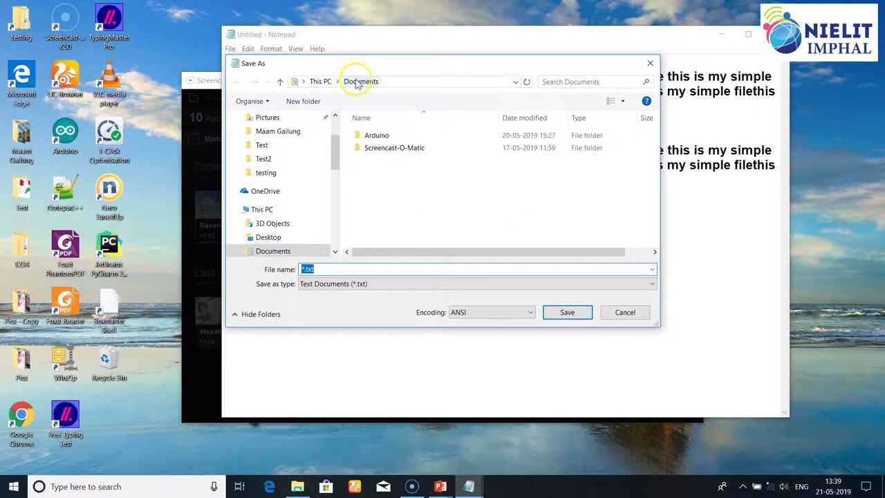
left_click(336, 146)
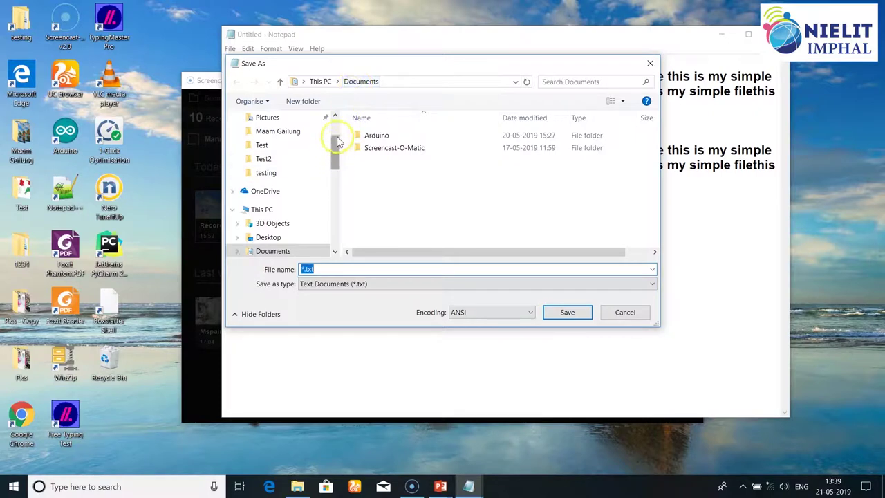
left_click(335, 149)
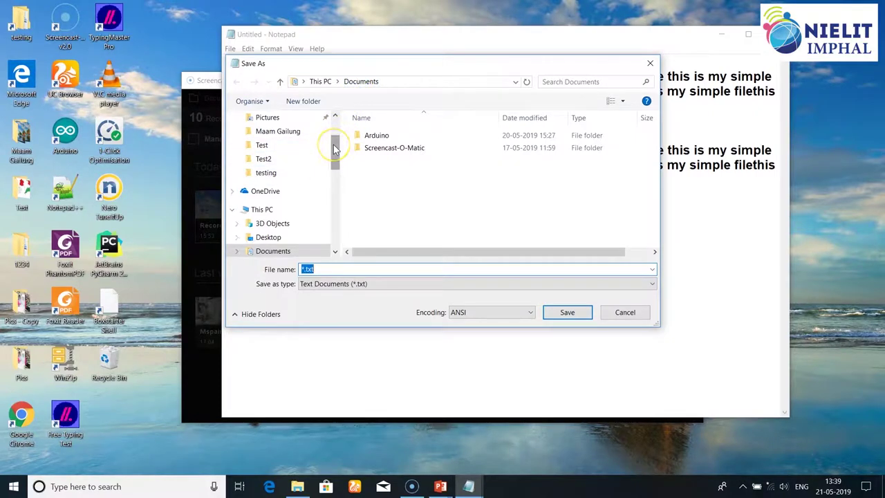
left_click(267, 173)
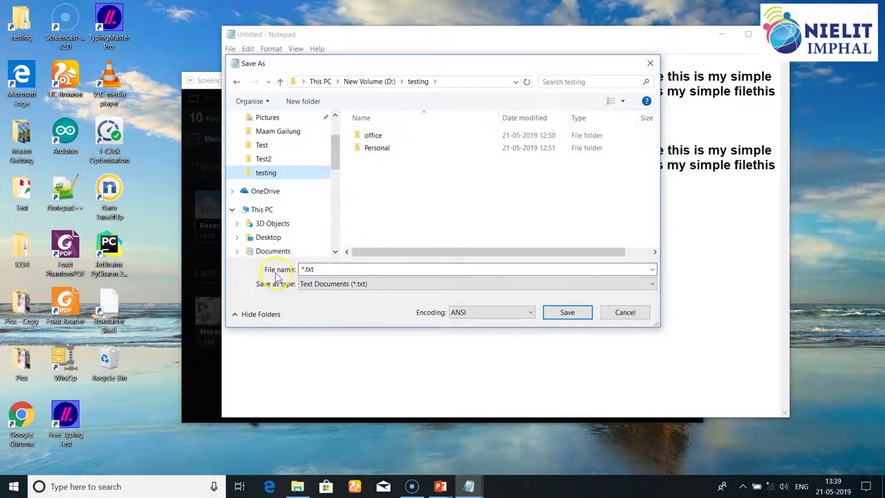
- Name the file mytest.txt, keep the Text Documents type, and save it in the testing folder
double_click(318, 269)
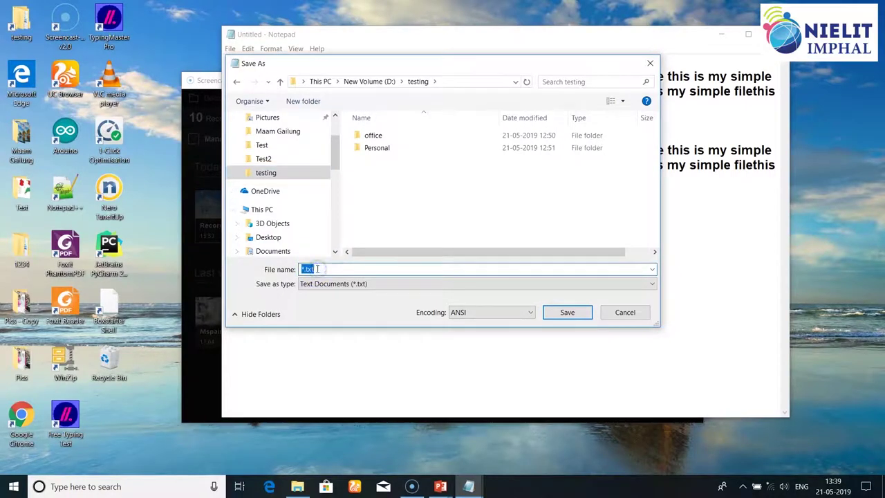
double_click(307, 270)
double_click(327, 266)
double_click(323, 269)
left_click(305, 269)
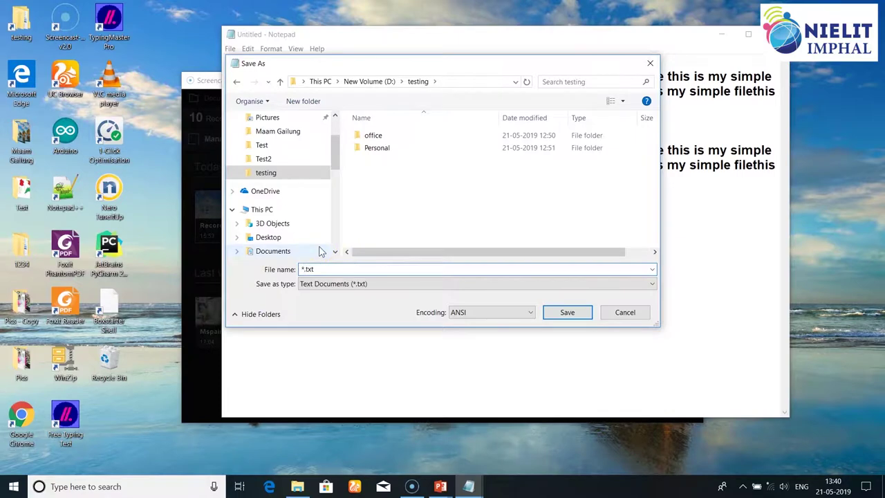
key("BackSpace")
type("mytest")
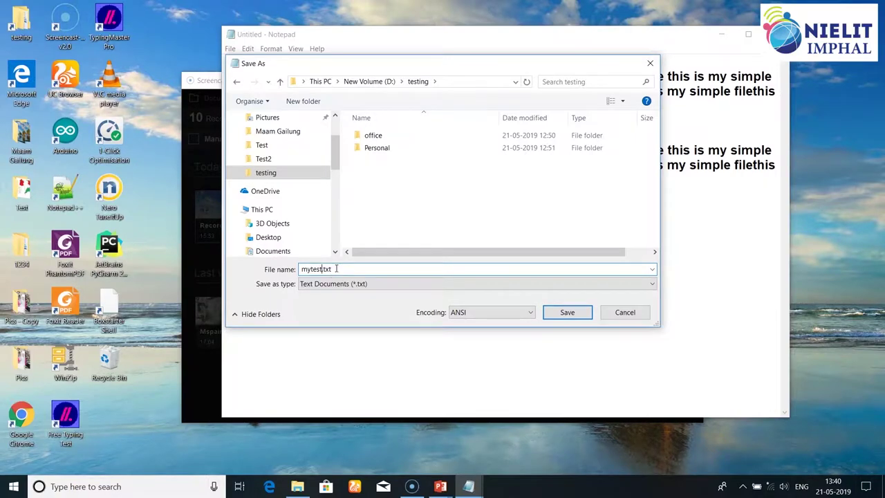
left_click(335, 269)
left_click(362, 280)
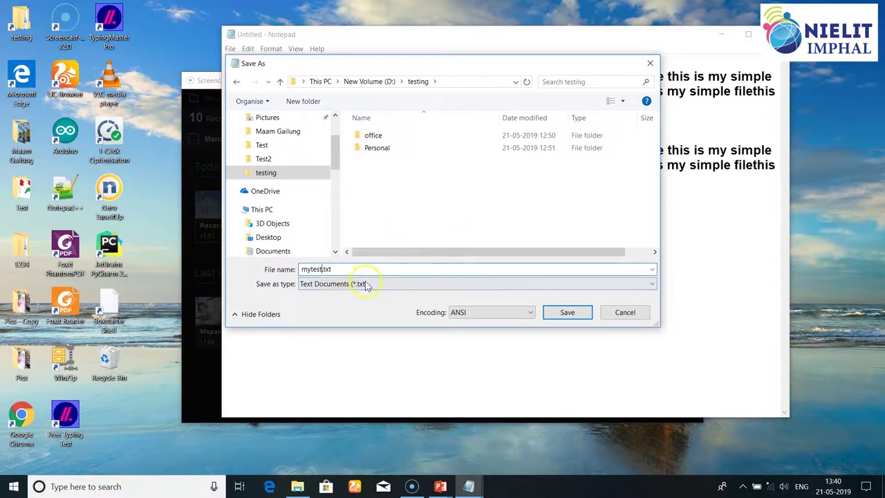
left_click(577, 315)
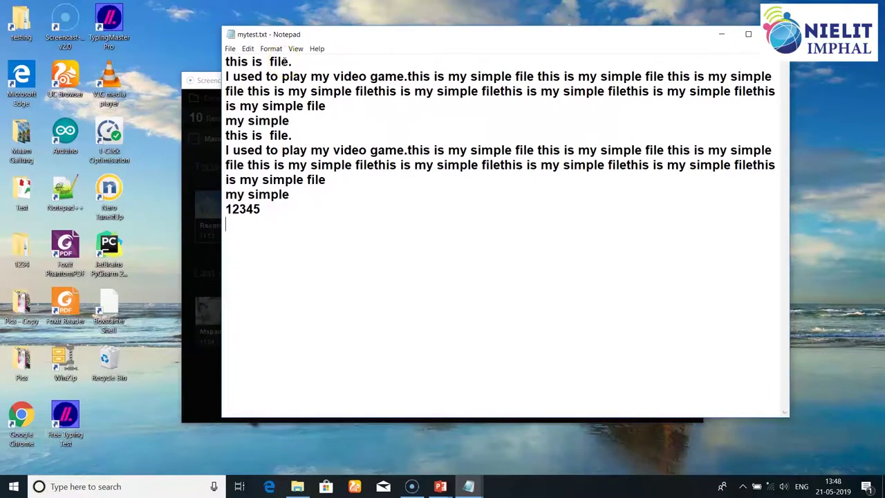
- Save mytest.txt both before and after adding the line 123456789 below 12345
left_click(229, 48)
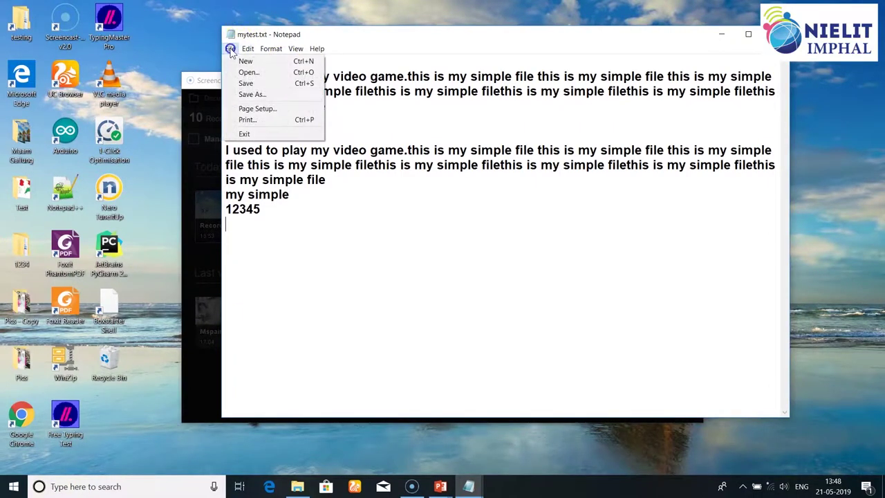
left_click(242, 83)
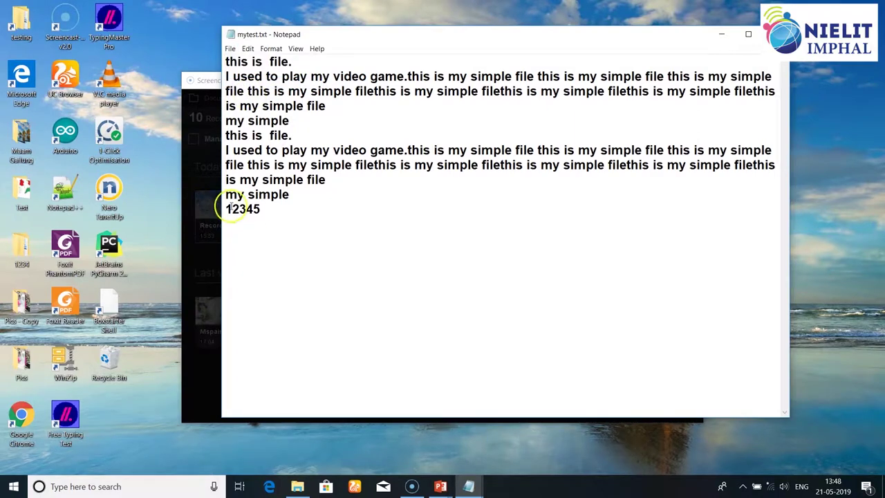
left_click(265, 212)
type("123456789")
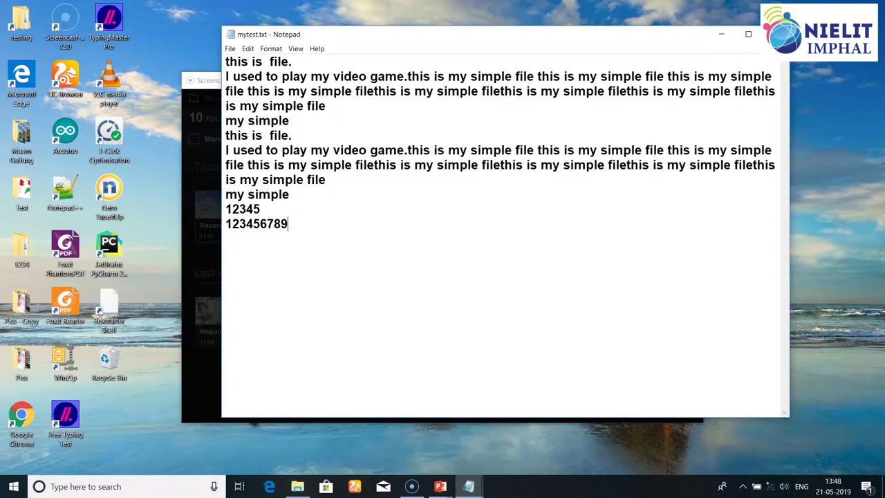
left_click(230, 51)
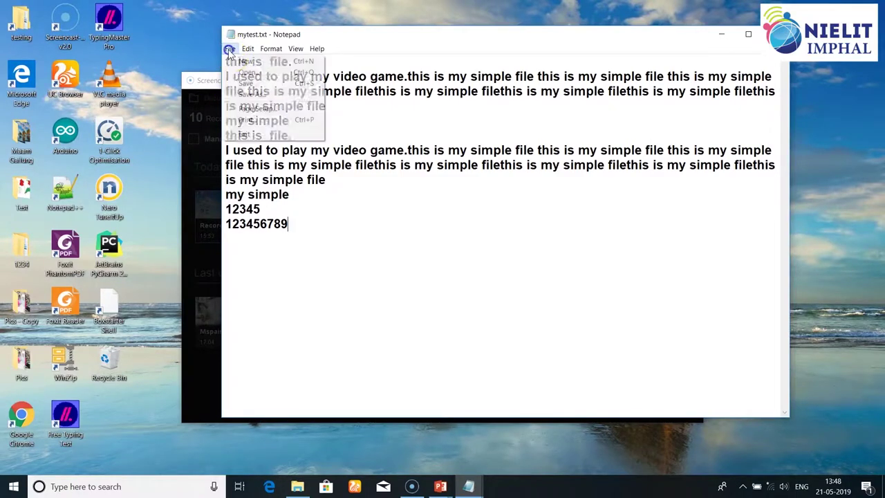
left_click(243, 83)
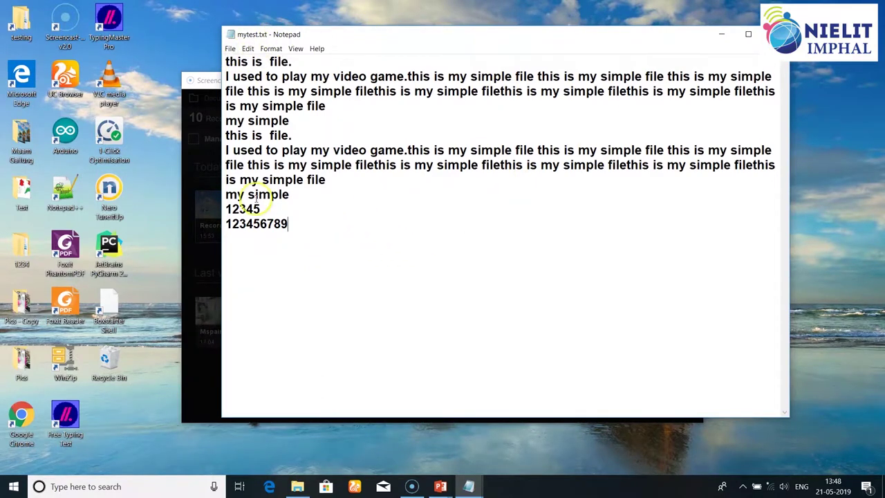
- Try to save a copy under the same name mytest.txt in the testing folder, but decline replacing the existing file
left_click(231, 50)
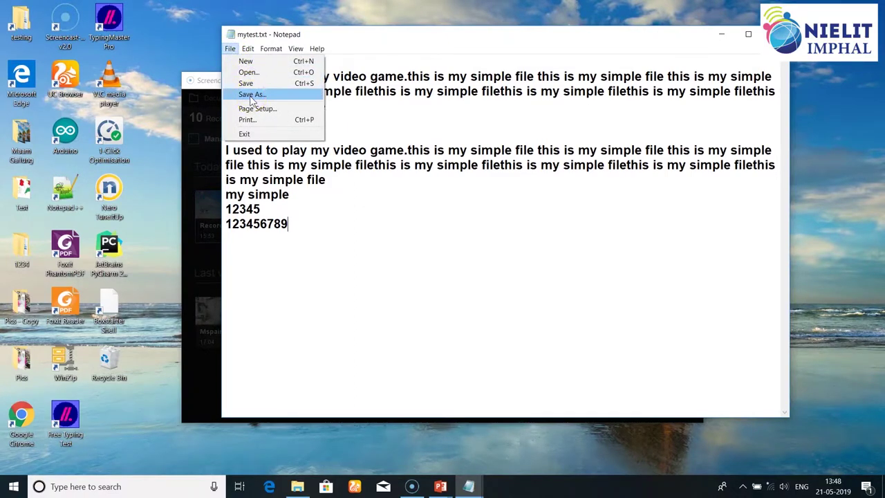
left_click(251, 95)
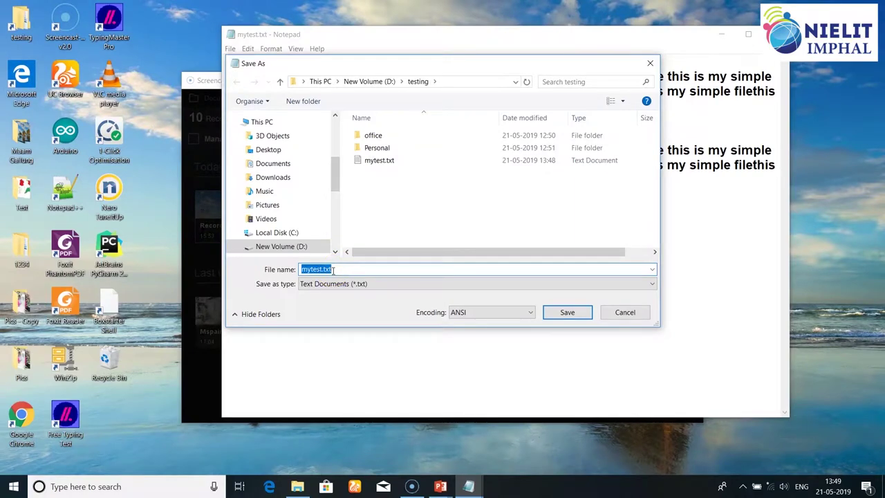
left_click(560, 313)
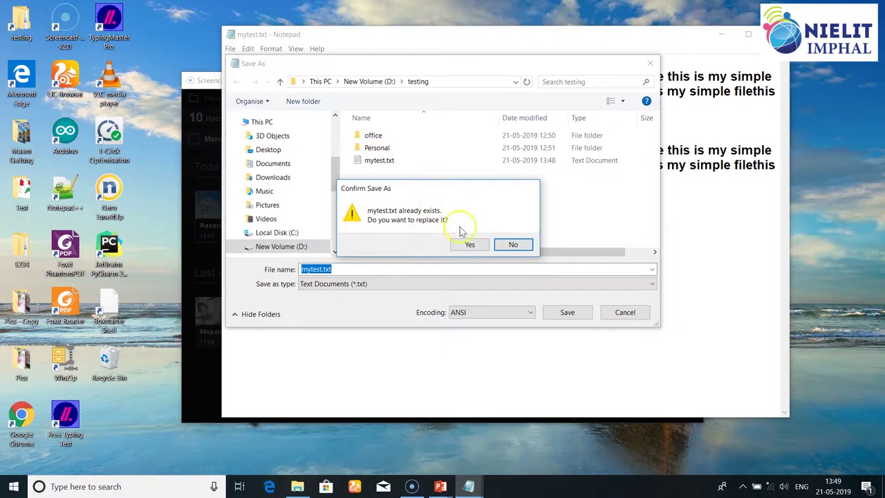
left_click(510, 246)
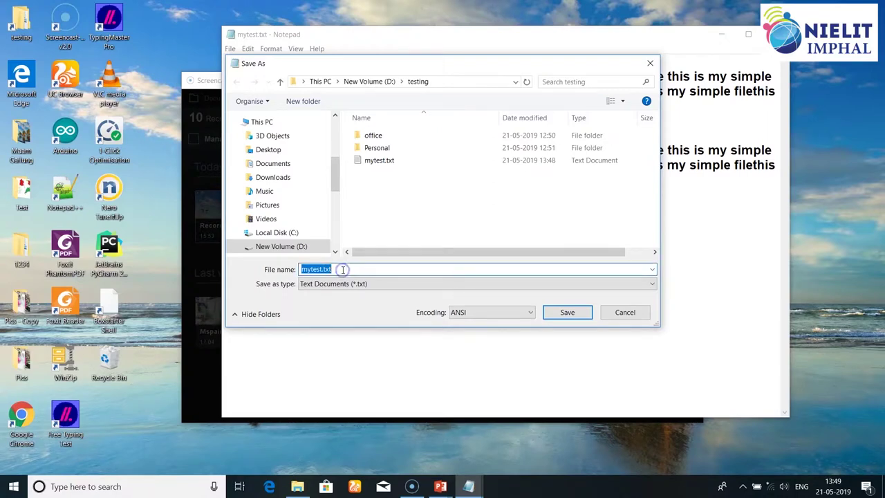
- Name the copy test and save it as a text document in the testing folder
type("test")
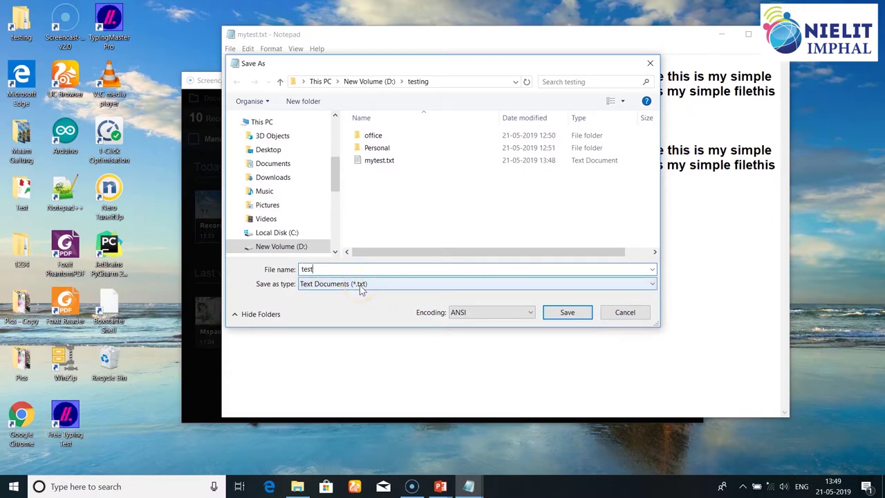
left_click(319, 269)
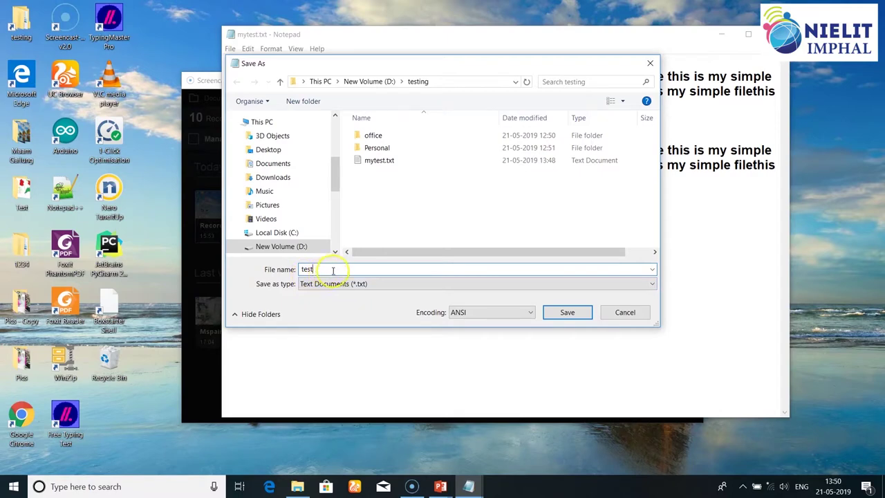
left_click(566, 314)
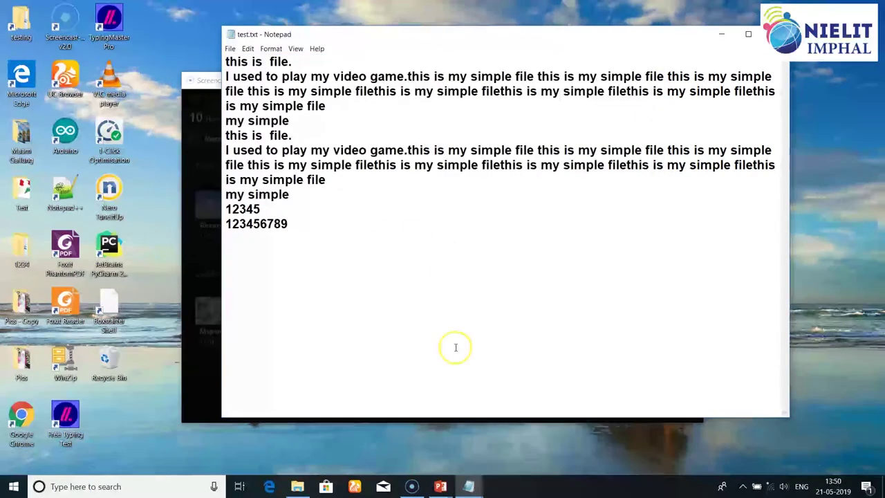